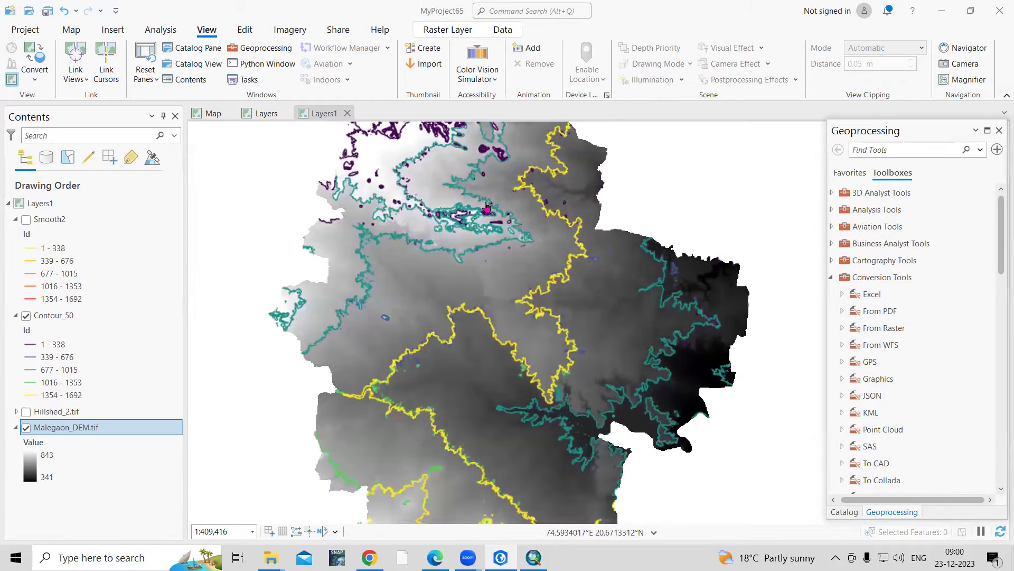
- Zoom in and toggle the Contour_50 layer to compare the original contour lines
scroll(396, 170, up, 3)
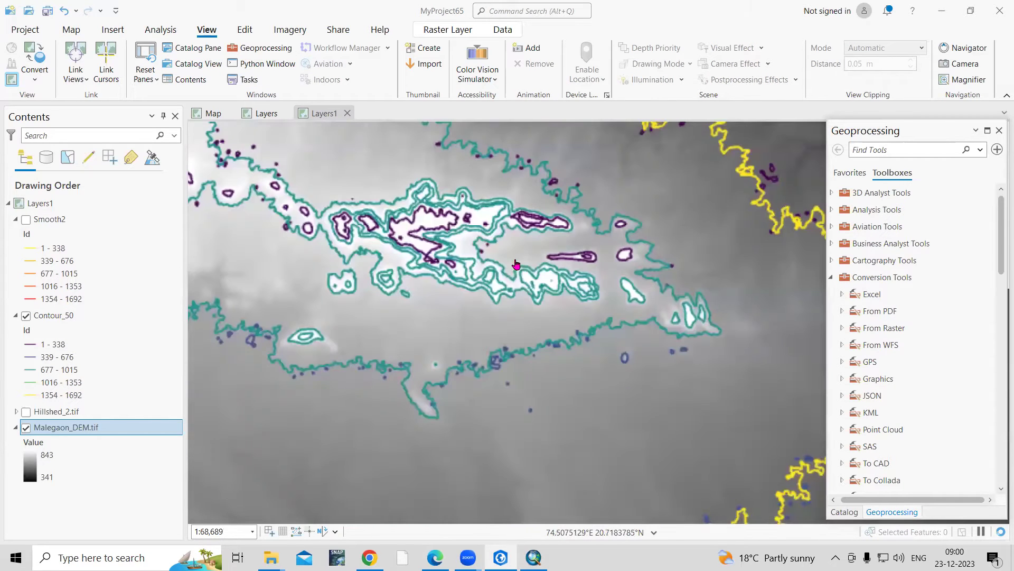
scroll(513, 281, up, 3)
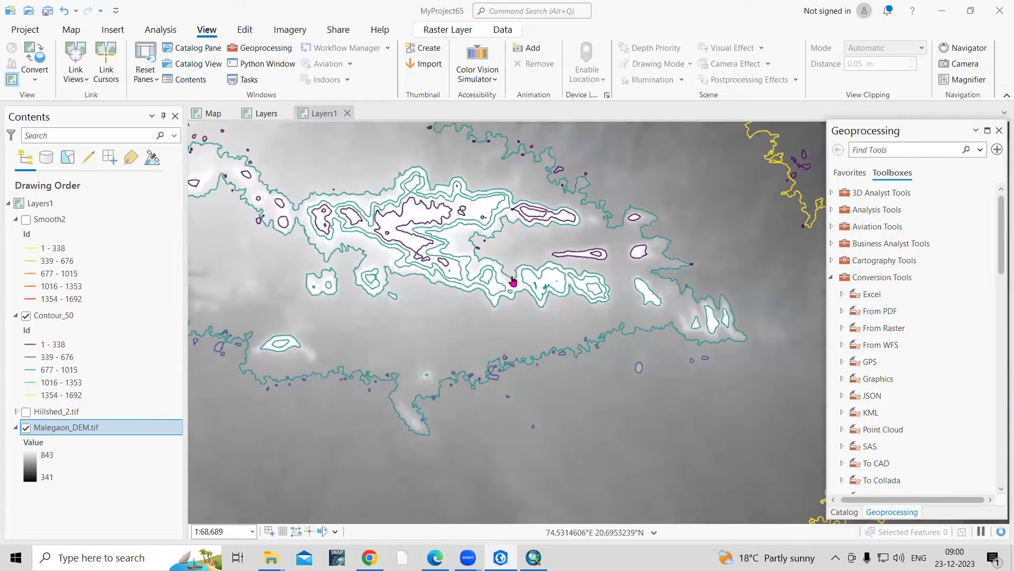
scroll(547, 291, up, 1)
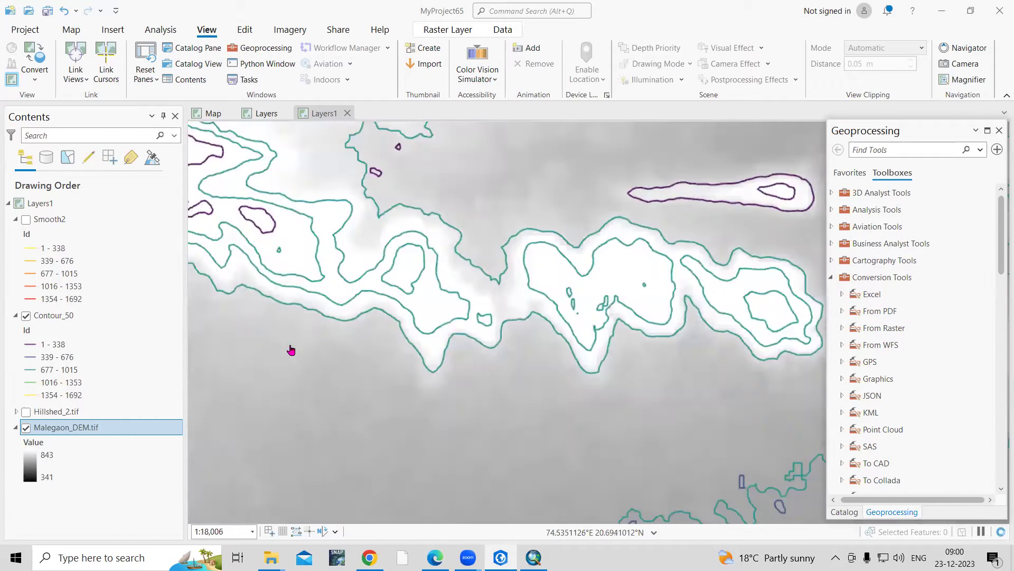
click(62, 316)
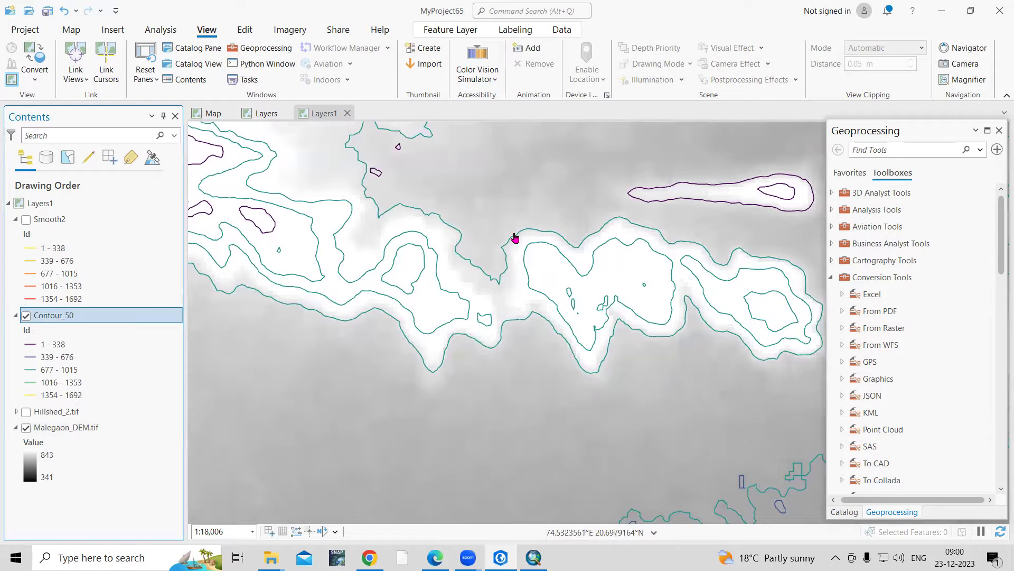
scroll(539, 226, down, 5)
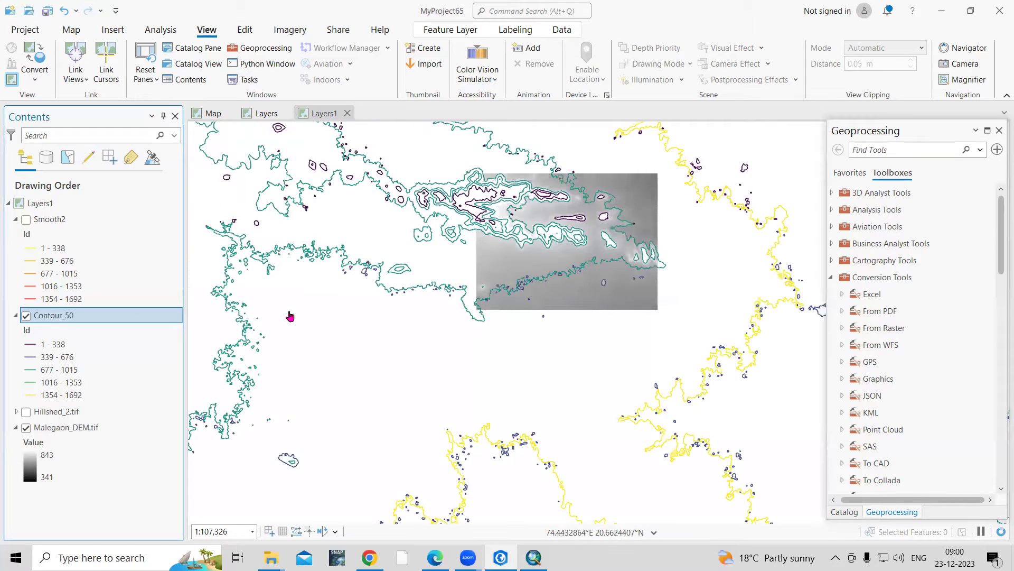
scroll(238, 330, up, 5)
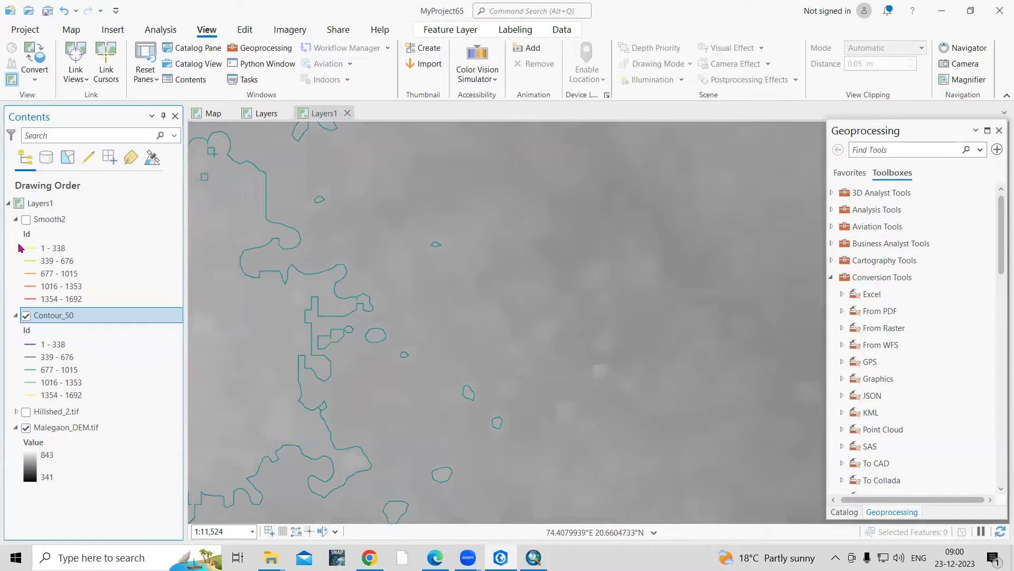
click(25, 315)
- Hide the Smooth2 and Contour_50 layers and select Malegaon_DEM.tif in Contents
scroll(344, 276, up, 2)
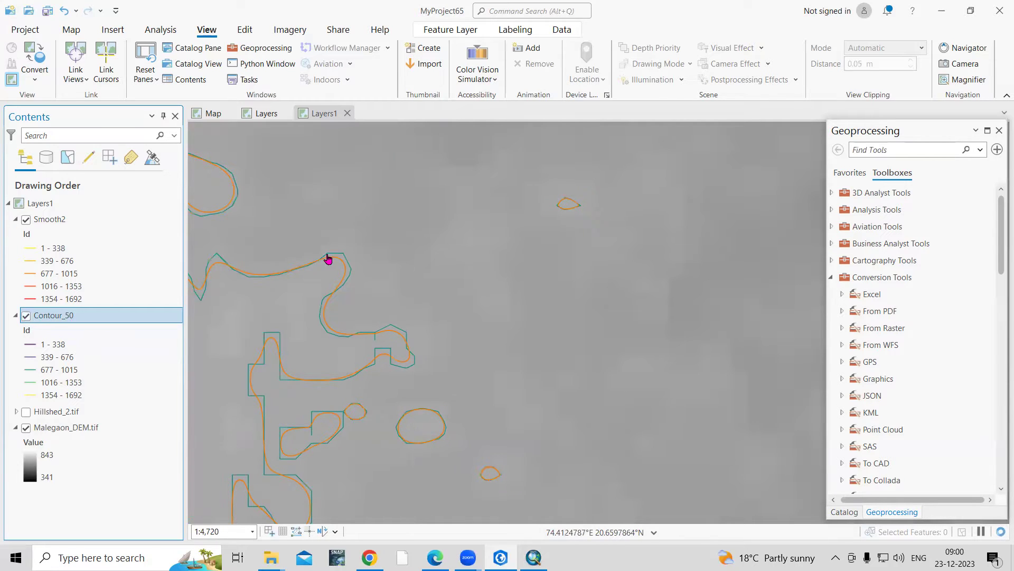
scroll(326, 258, up, 4)
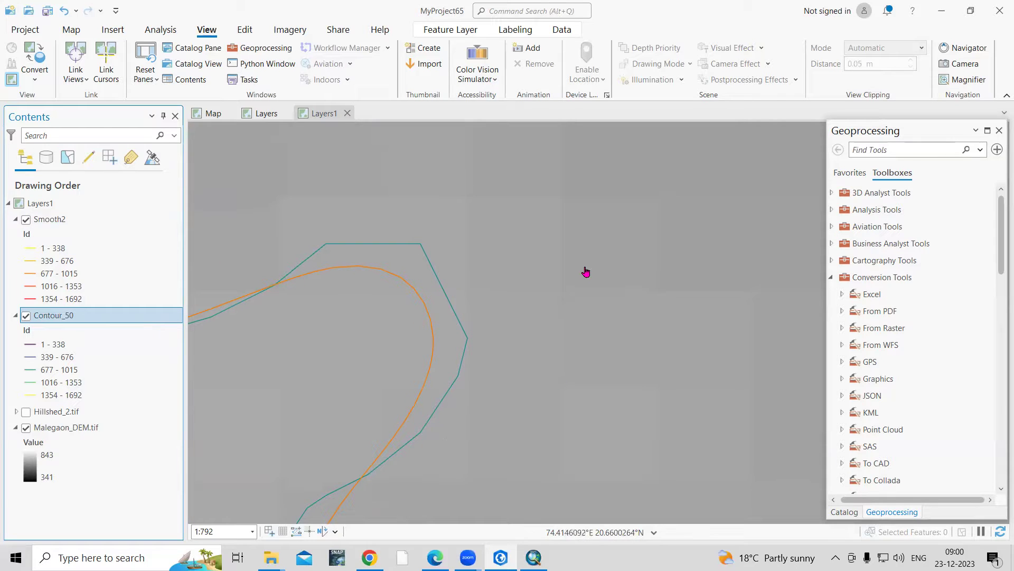
scroll(586, 271, down, 3)
scroll(442, 329, down, 3)
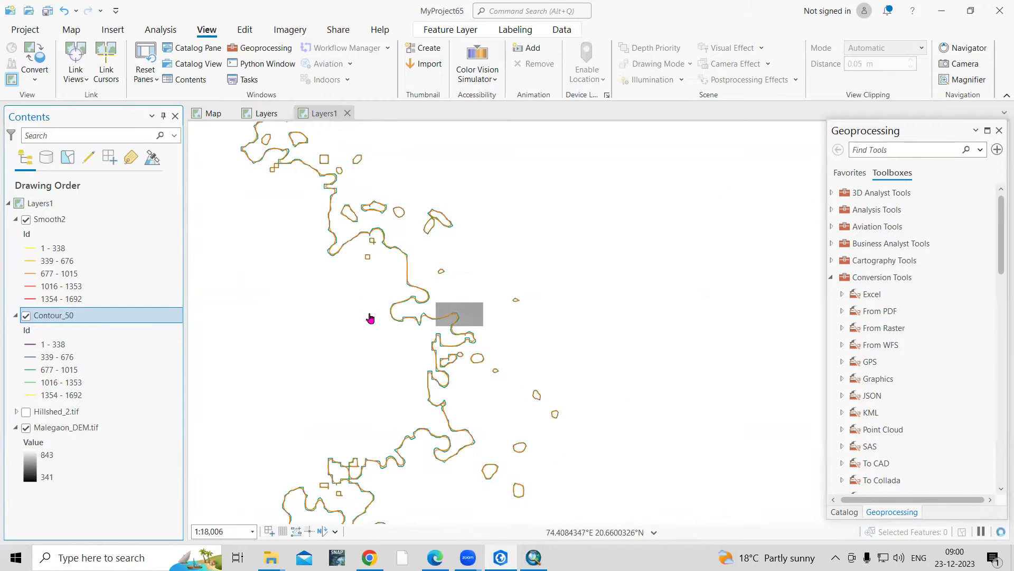
scroll(370, 317, down, 2)
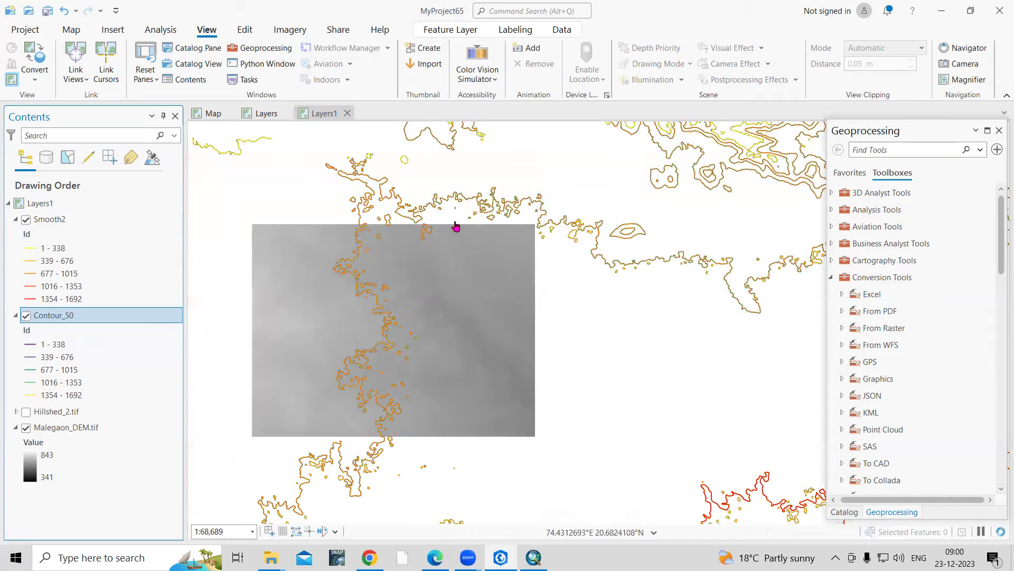
scroll(456, 227, down, 4)
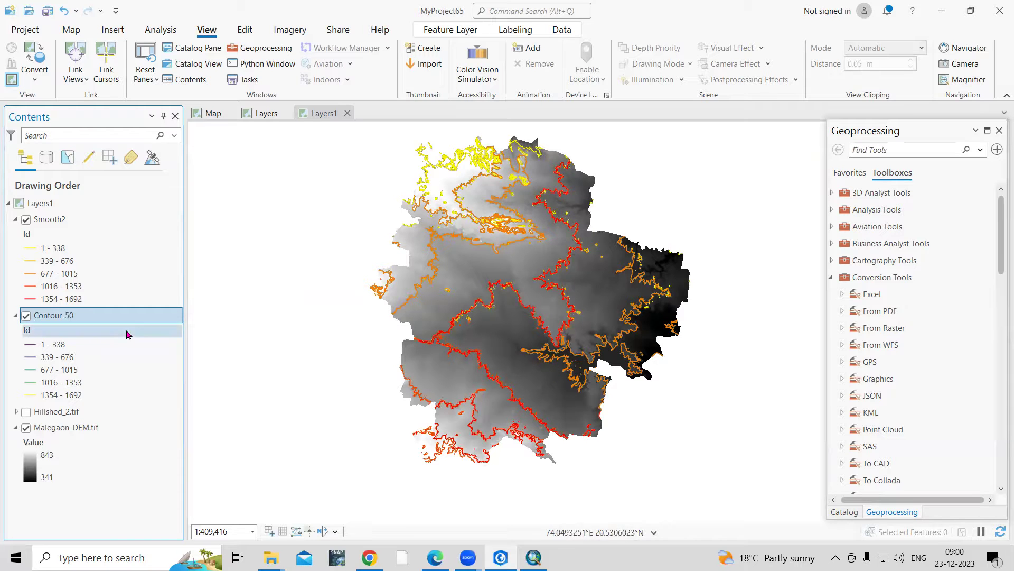
click(25, 220)
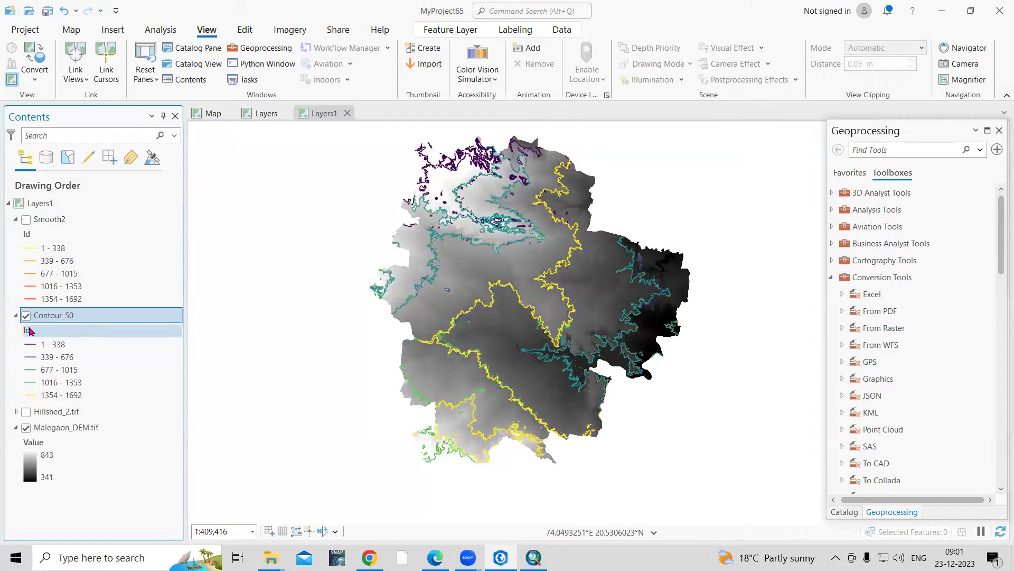
click(26, 316)
click(106, 428)
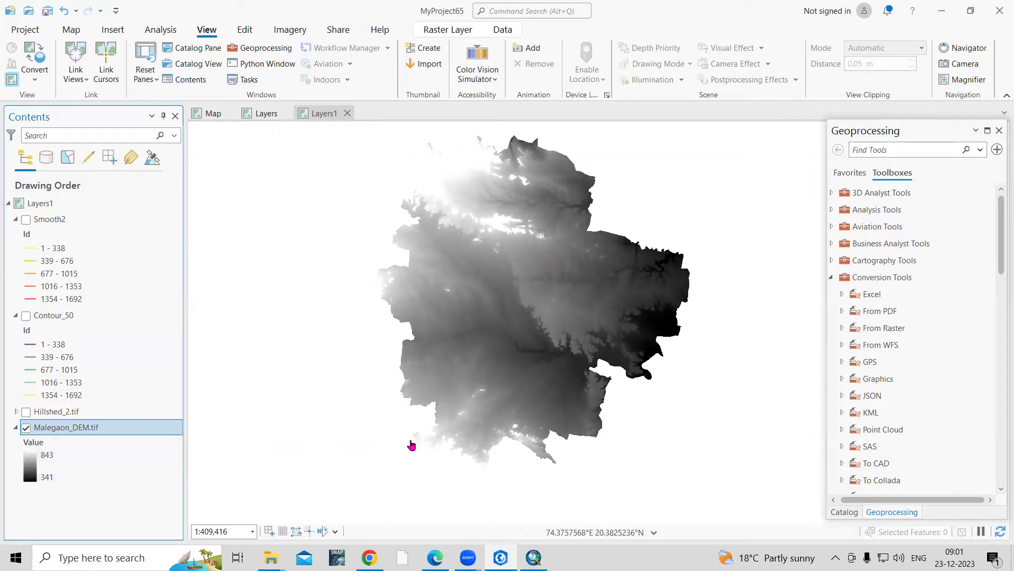
- Pan and zoom the map to frame the Malegaon DEM
drag(516, 304, 458, 361)
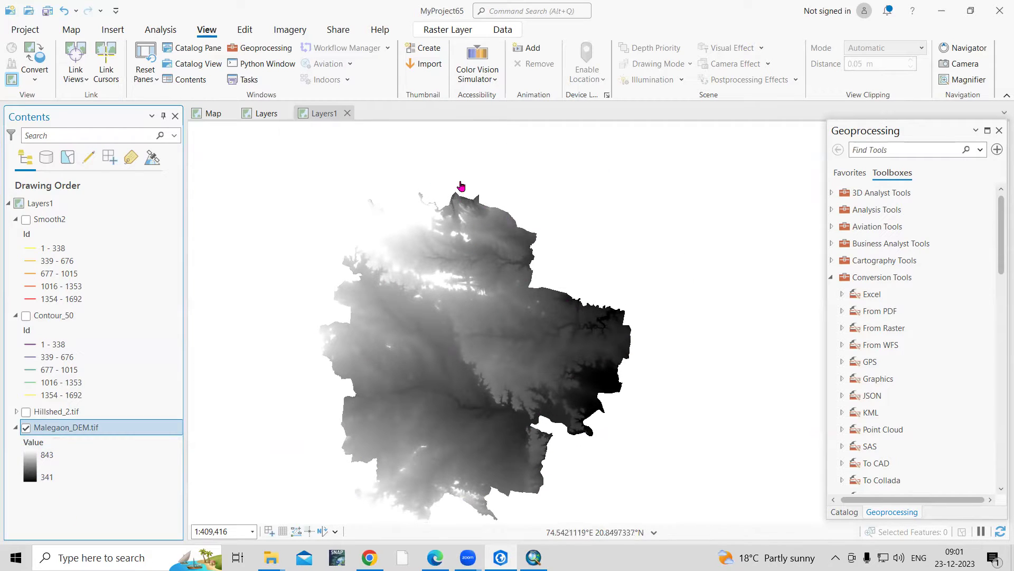
scroll(503, 131, up, 1)
scroll(502, 131, up, 2)
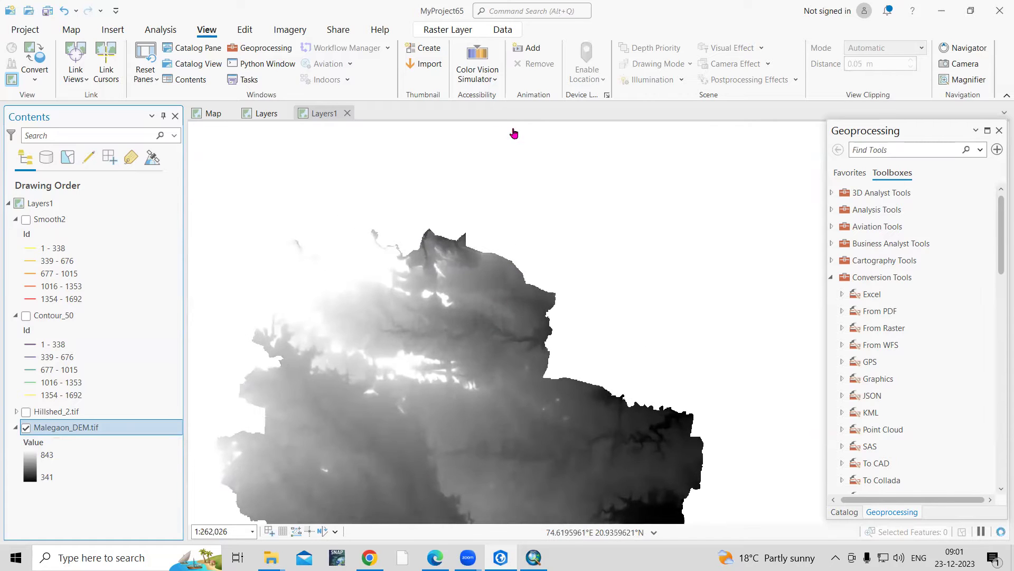
scroll(512, 132, down, 2)
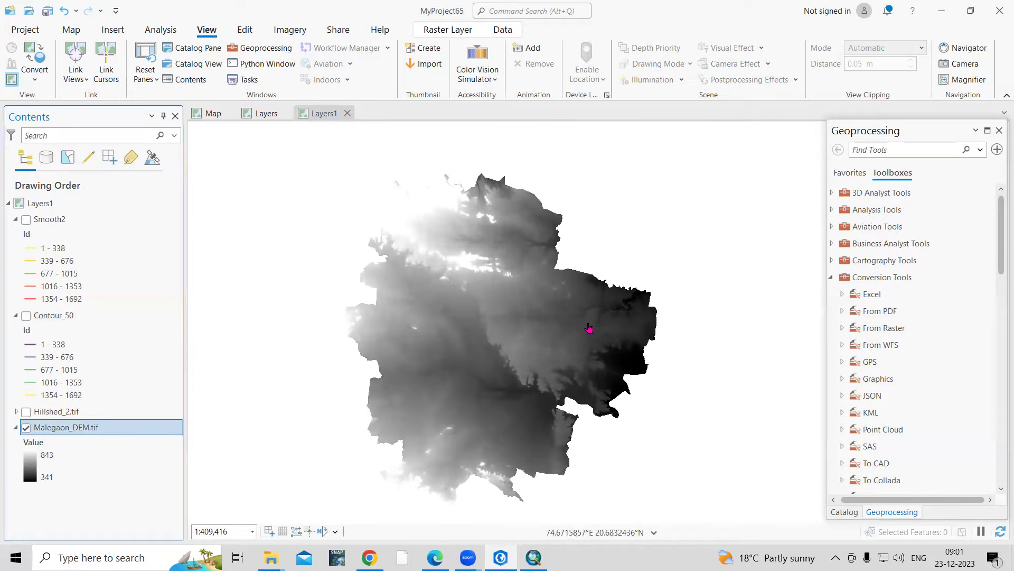
click(888, 150)
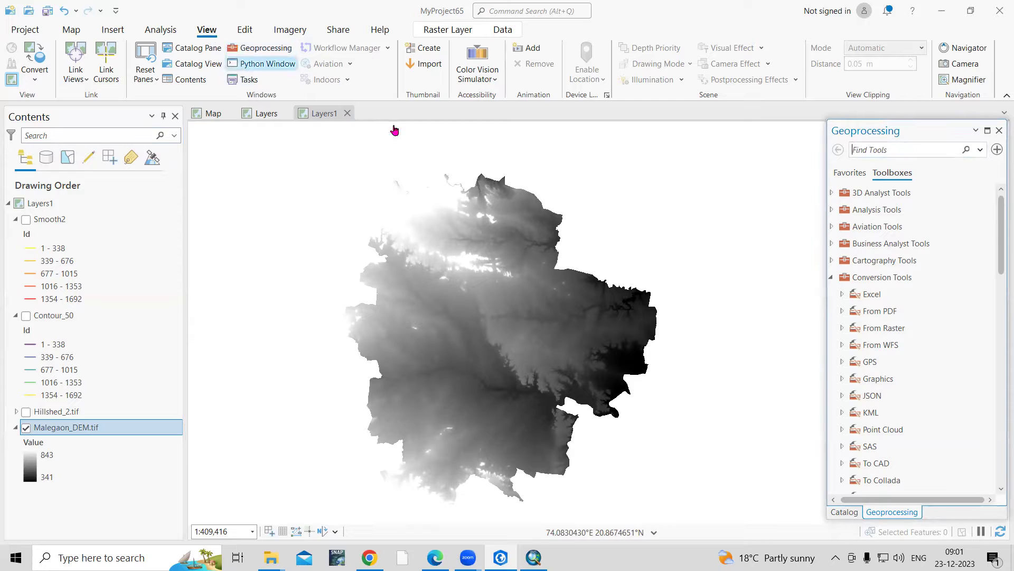
- Open the Spatial Analyst Contour tool via a 'Conto' search and use Malegaon_DEM.tif as input raster
text(Co)
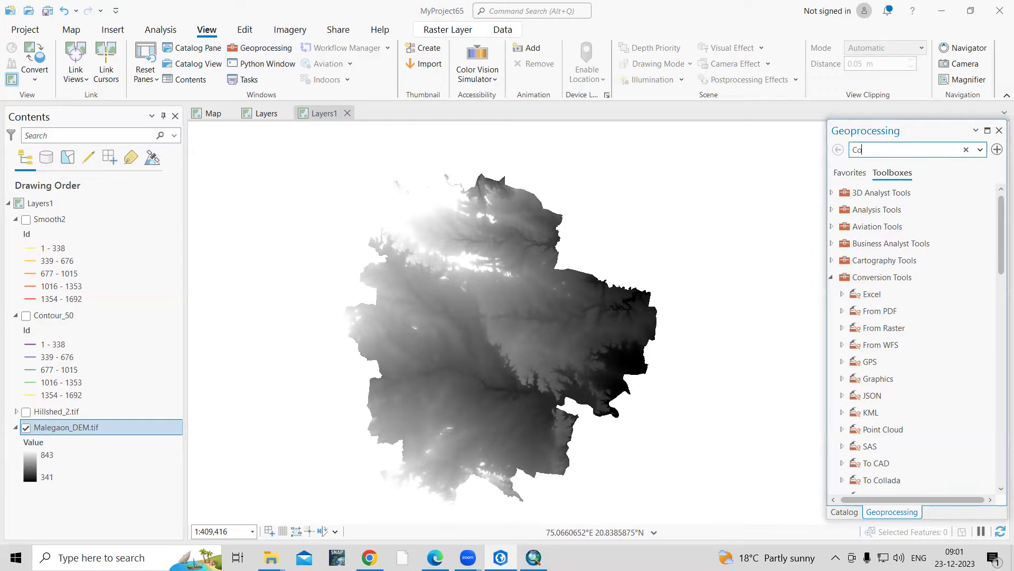
text(nto)
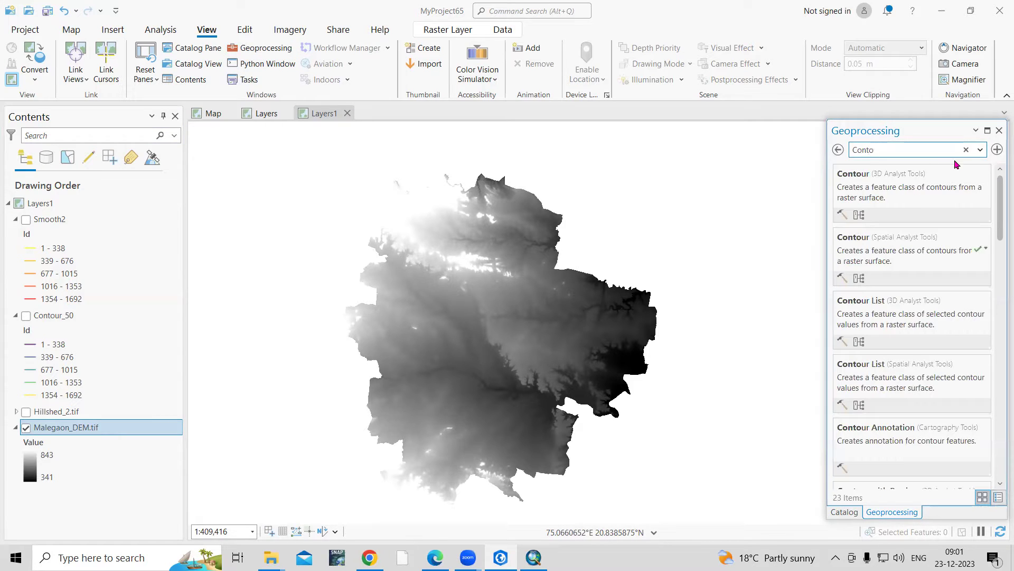
click(857, 237)
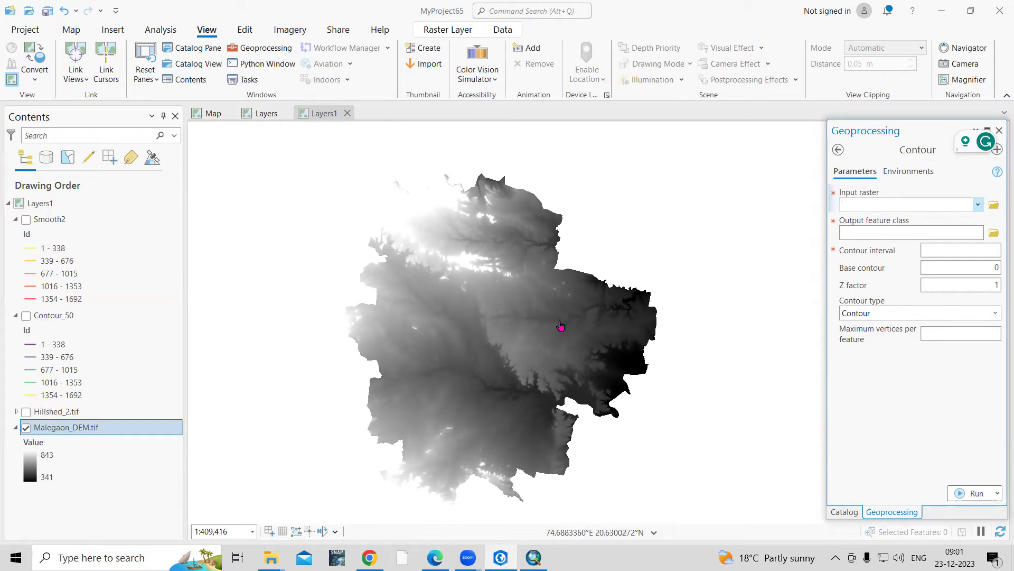
click(978, 204)
click(881, 234)
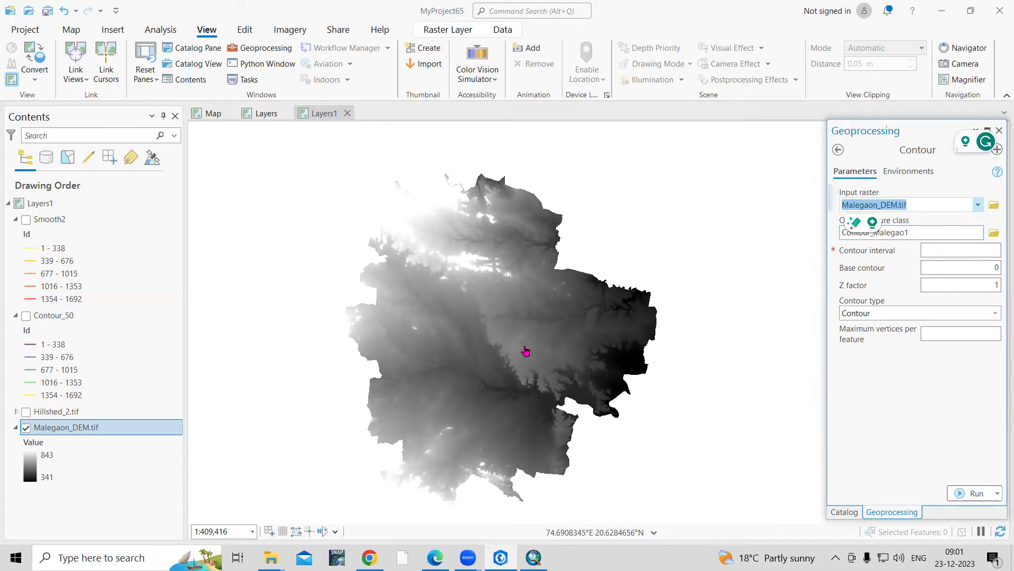
click(922, 376)
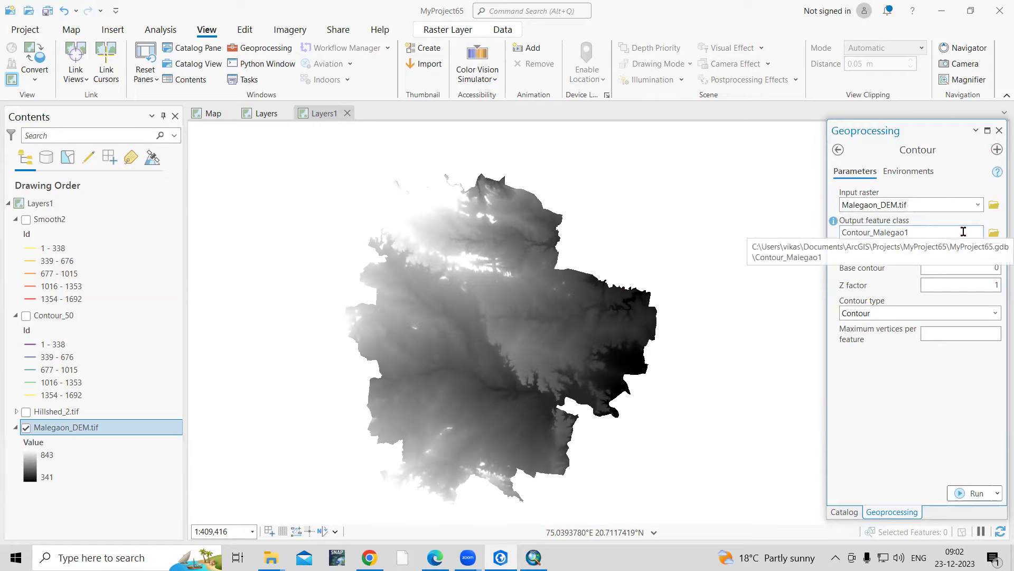
- Save the contour output as Contour_20.shp in the Smooth_Line folder
click(993, 234)
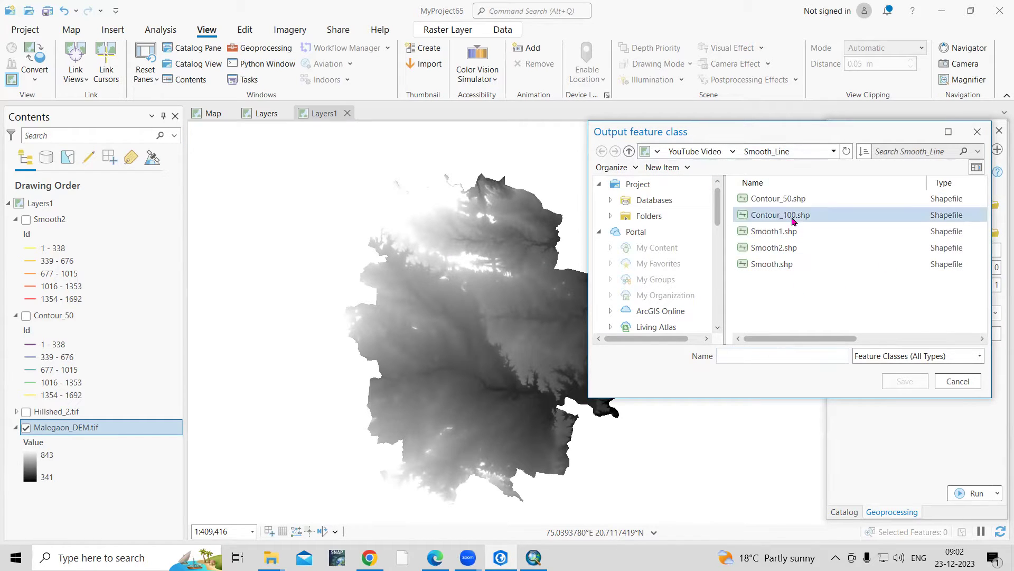
click(778, 352)
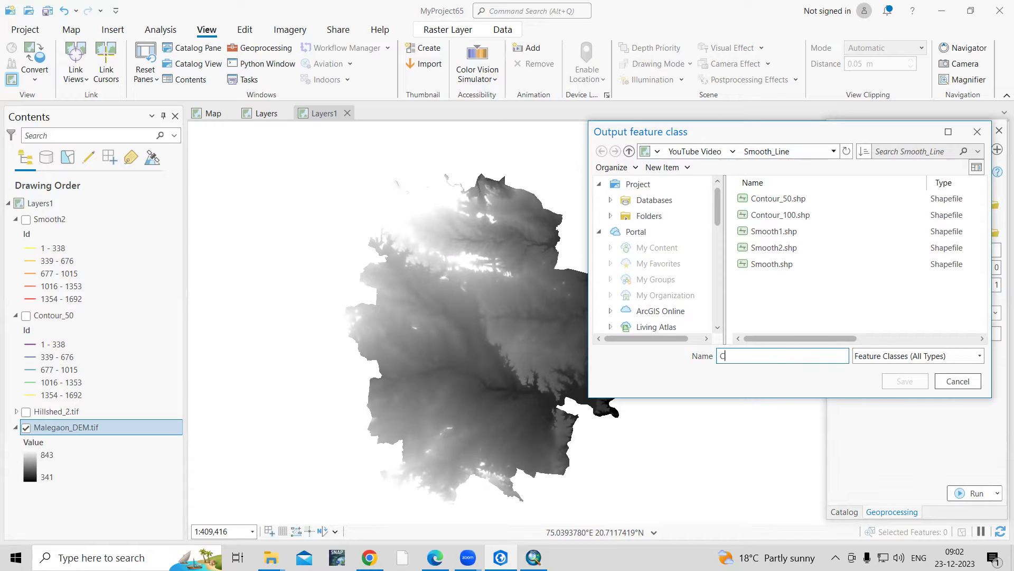
text(Contour)
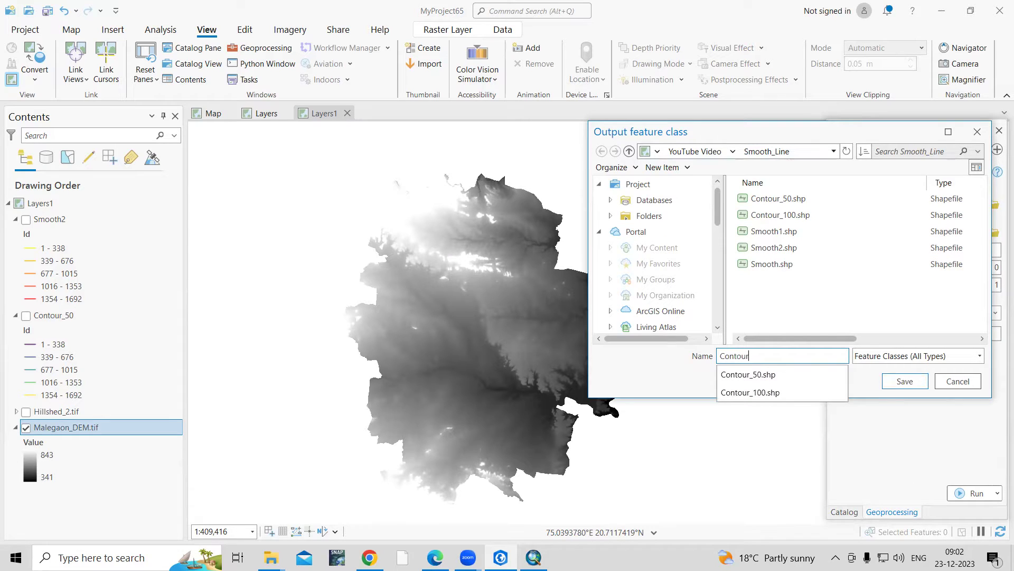
text(_20)
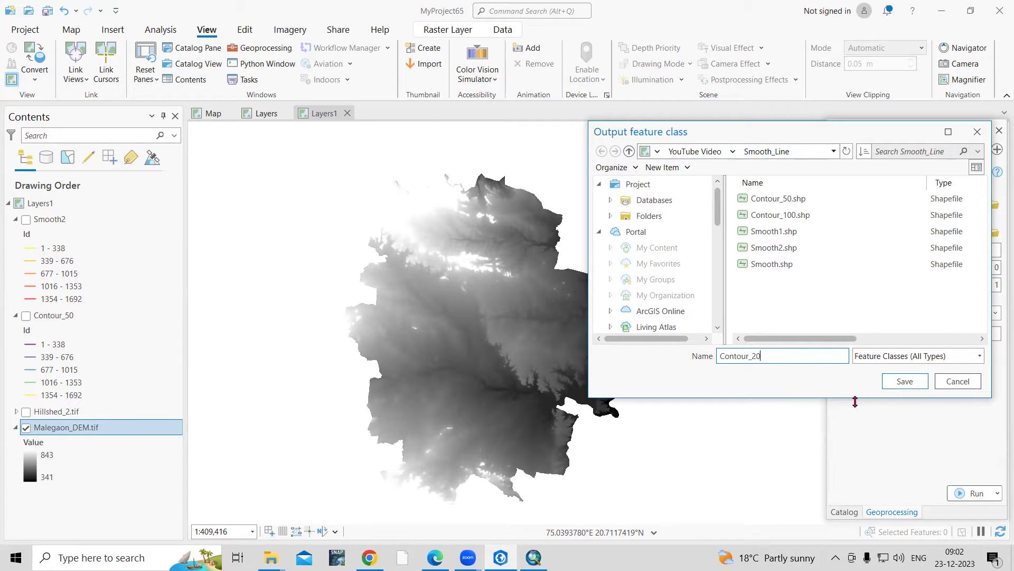
click(905, 382)
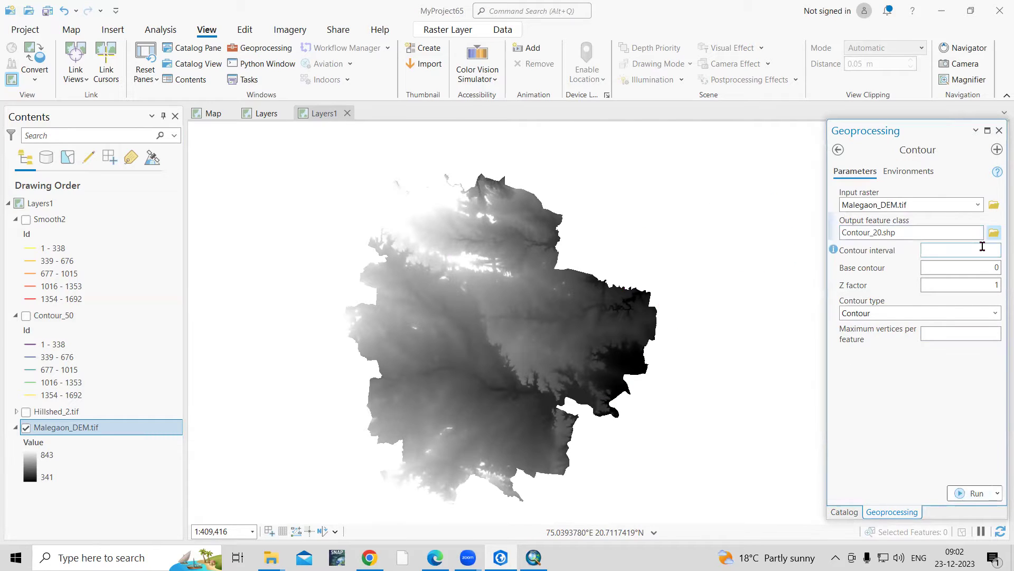
- Run Contour with a 20-unit contour interval to produce the Contour_20 lines
click(982, 246)
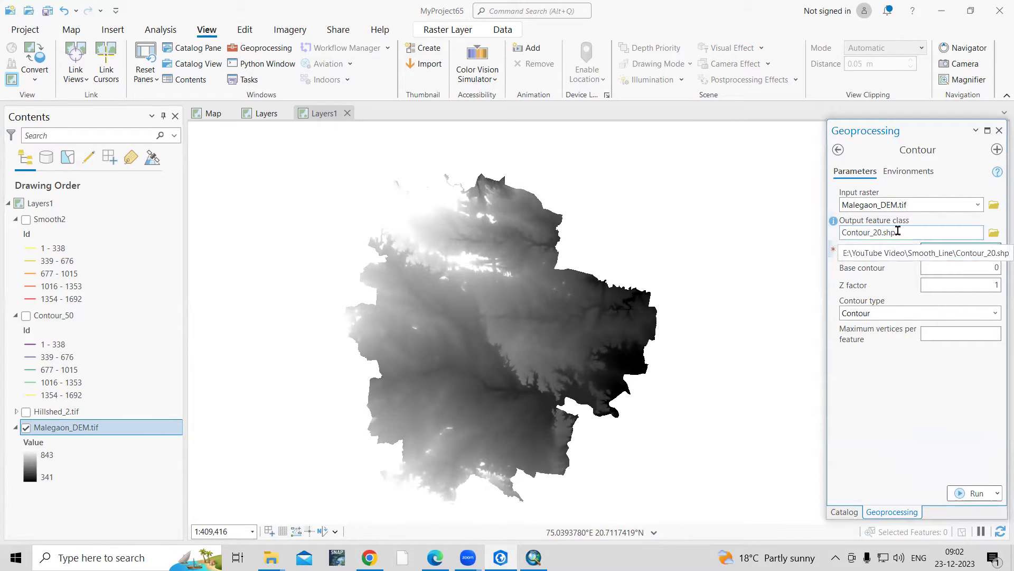
text(20)
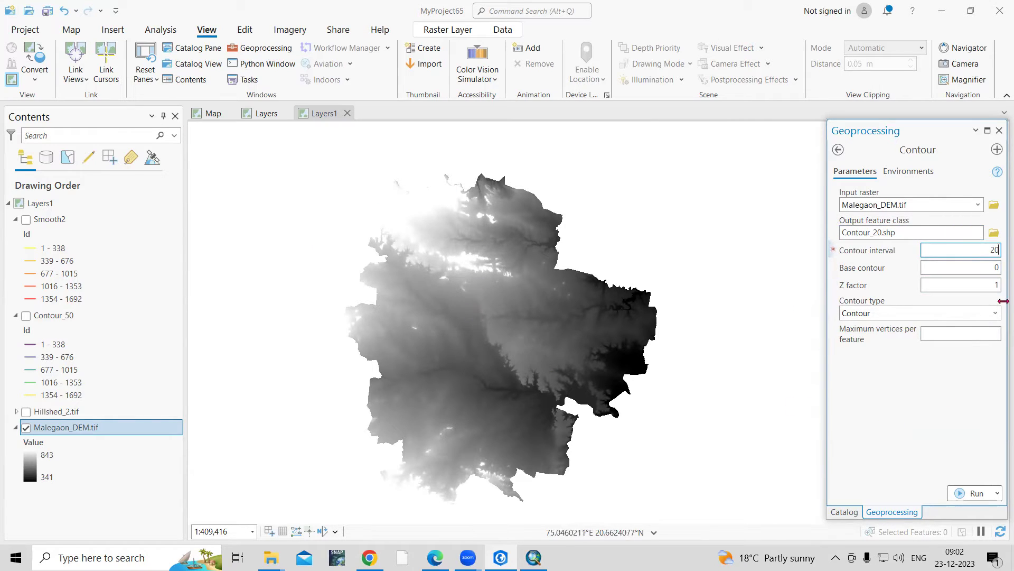
click(974, 499)
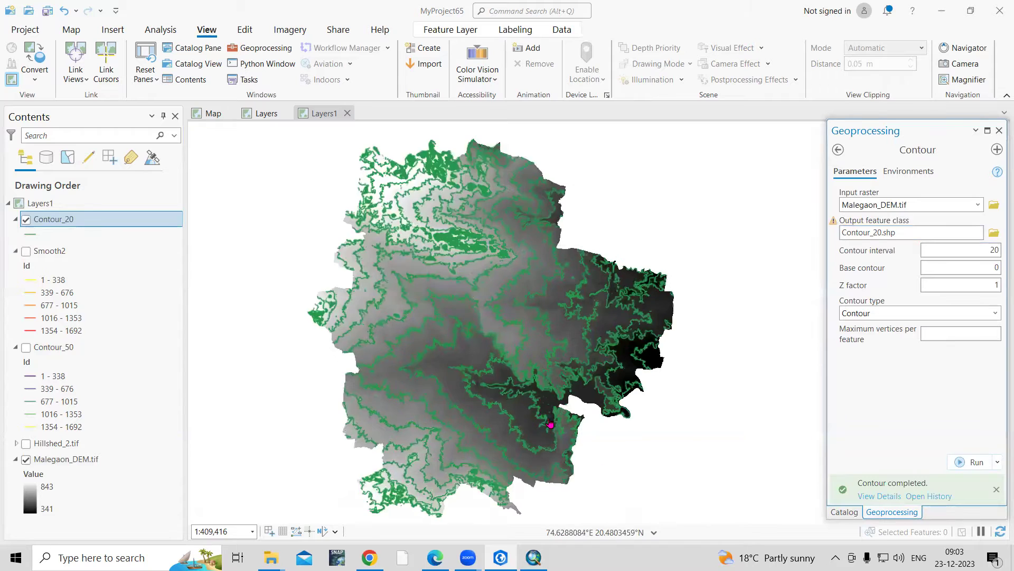
- Zoom in on the Contour_20 lines over the DEM and collapse the Smooth2 legend entries
scroll(663, 459, up, 5)
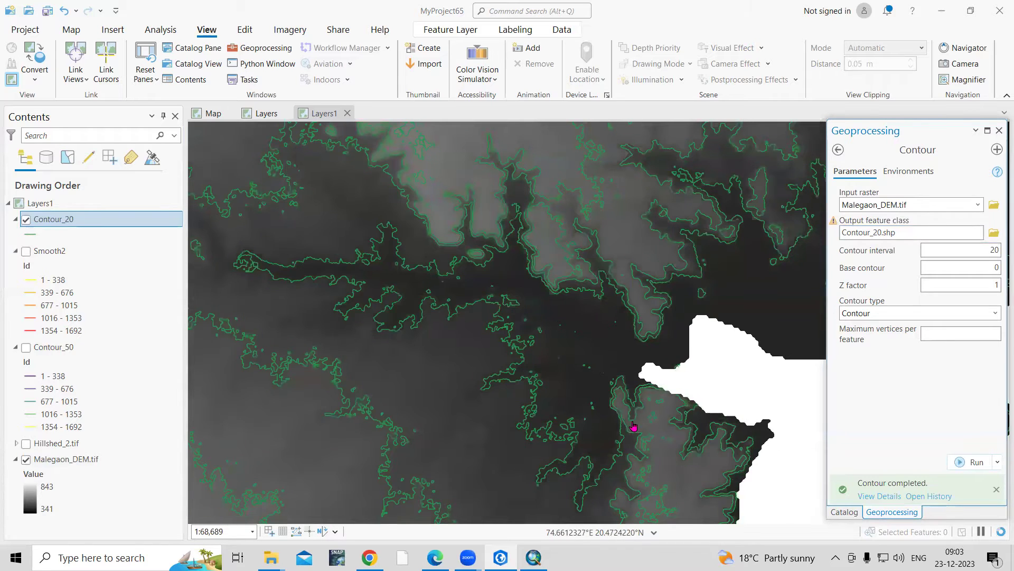
scroll(634, 426, up, 1)
scroll(421, 373, up, 5)
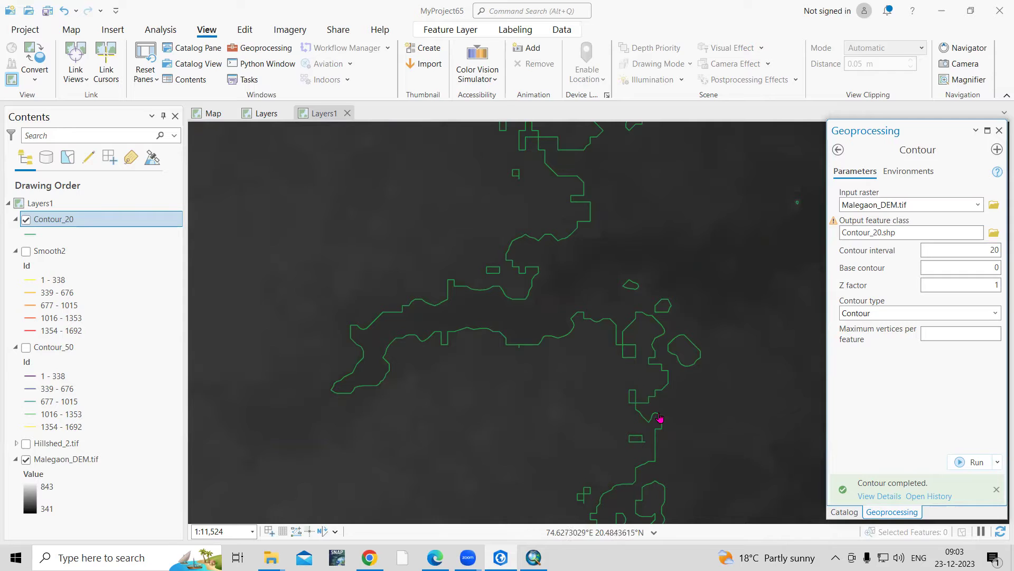
scroll(608, 340, down, 4)
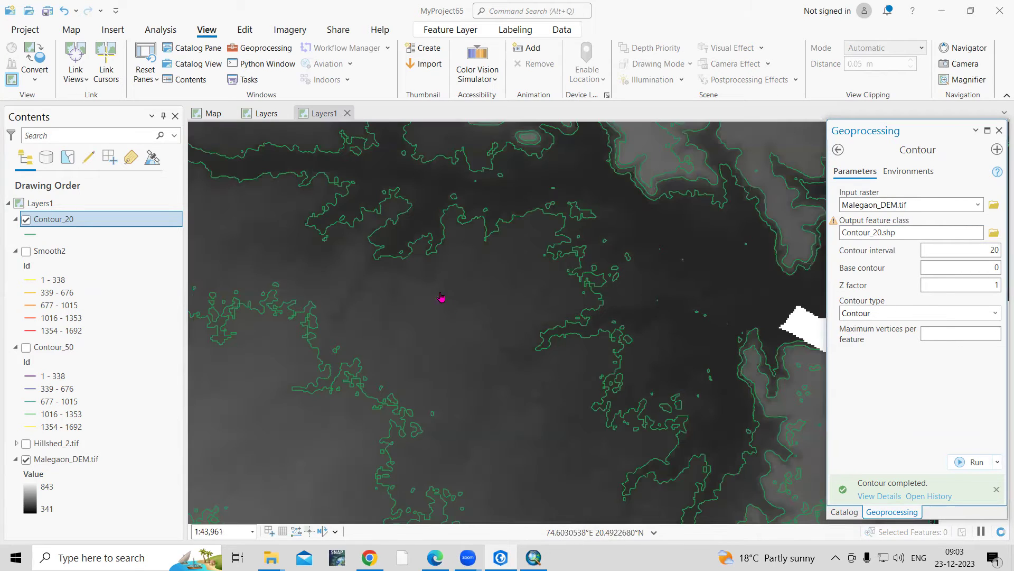
click(16, 251)
click(22, 270)
- Symbolize Contour_20 with Graduated Colors using the purple-to-green colour ramp
right_click(52, 220)
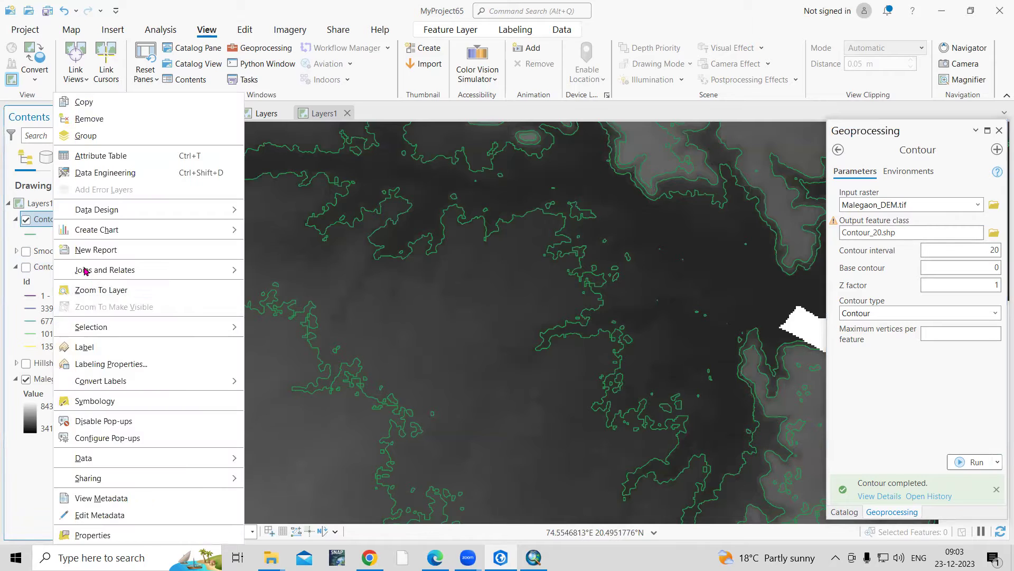
click(107, 405)
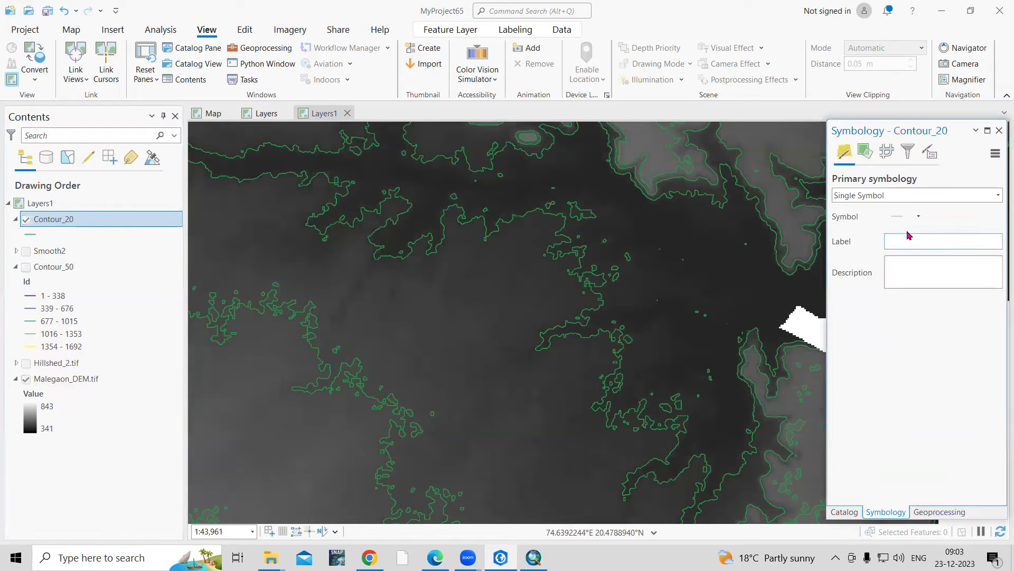
click(998, 195)
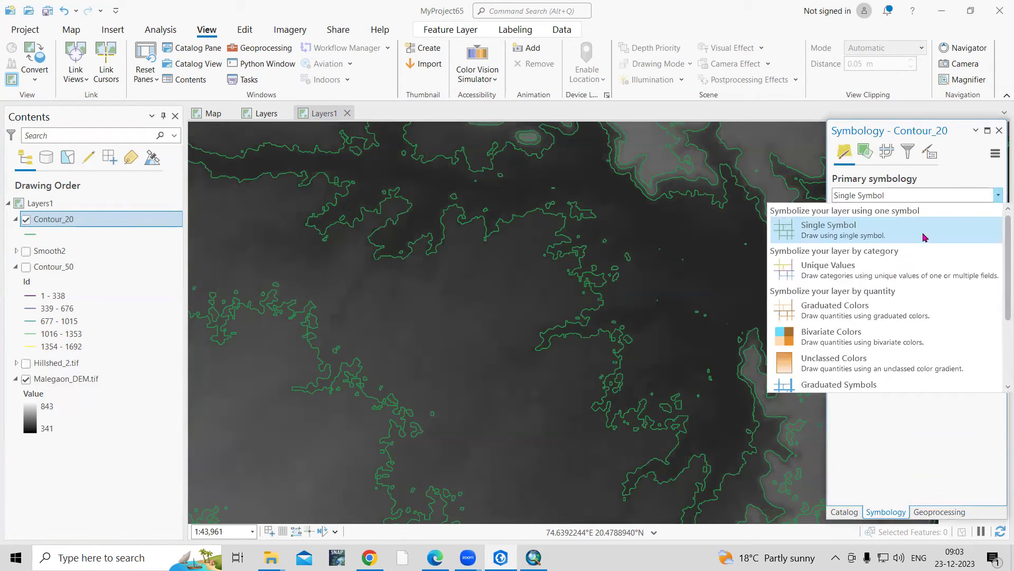
click(867, 310)
click(976, 288)
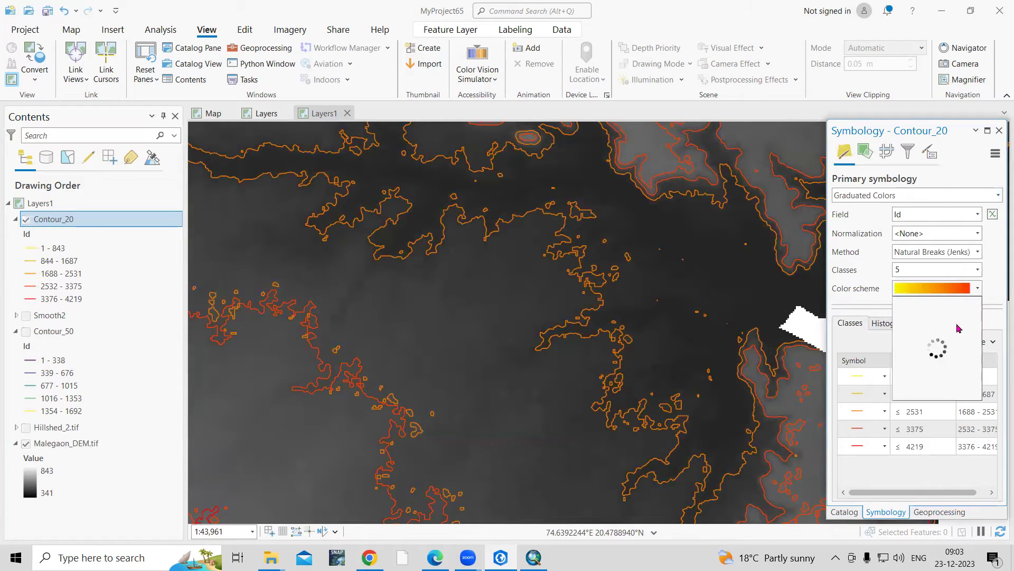
click(937, 392)
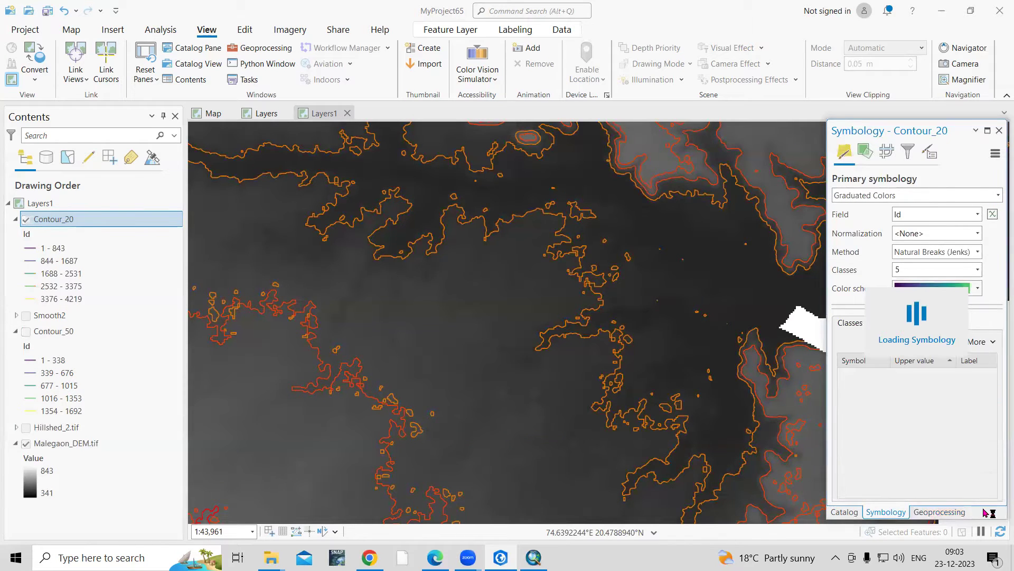
scroll(652, 364, up, 4)
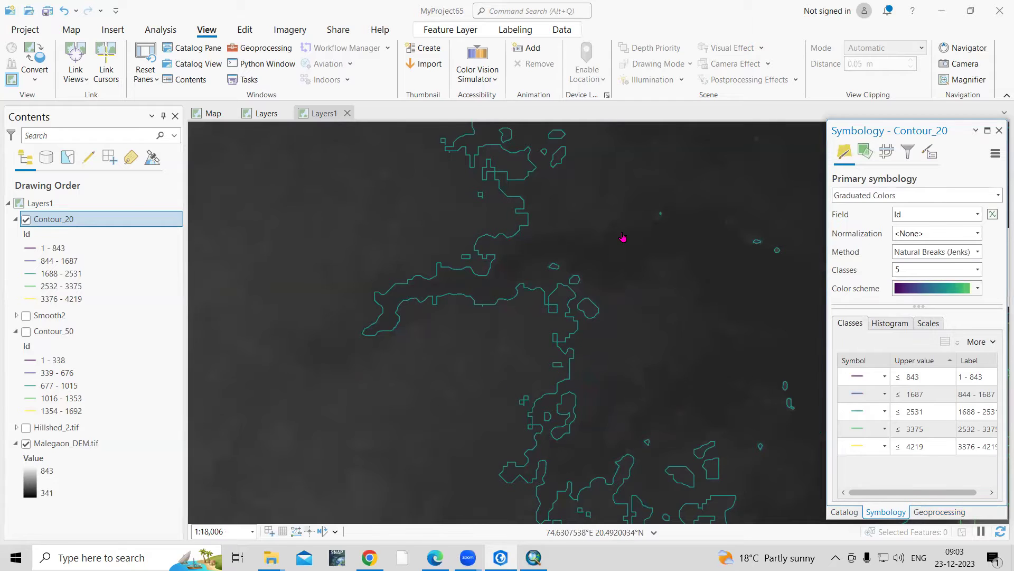
scroll(620, 240, down, 5)
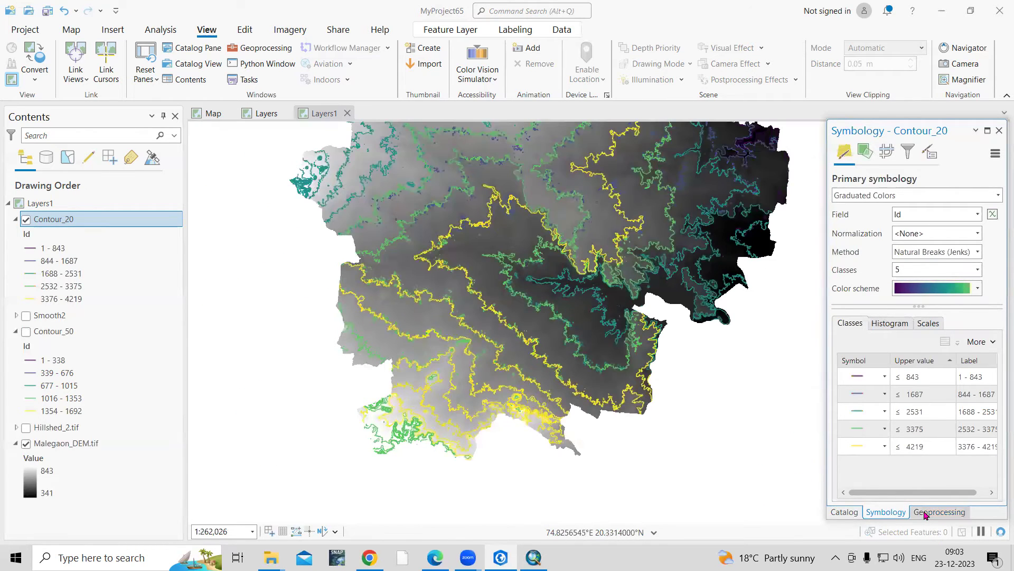
click(930, 511)
- Replace the tool search with 'sm' and open Smooth Line from Cartography Tools
click(839, 149)
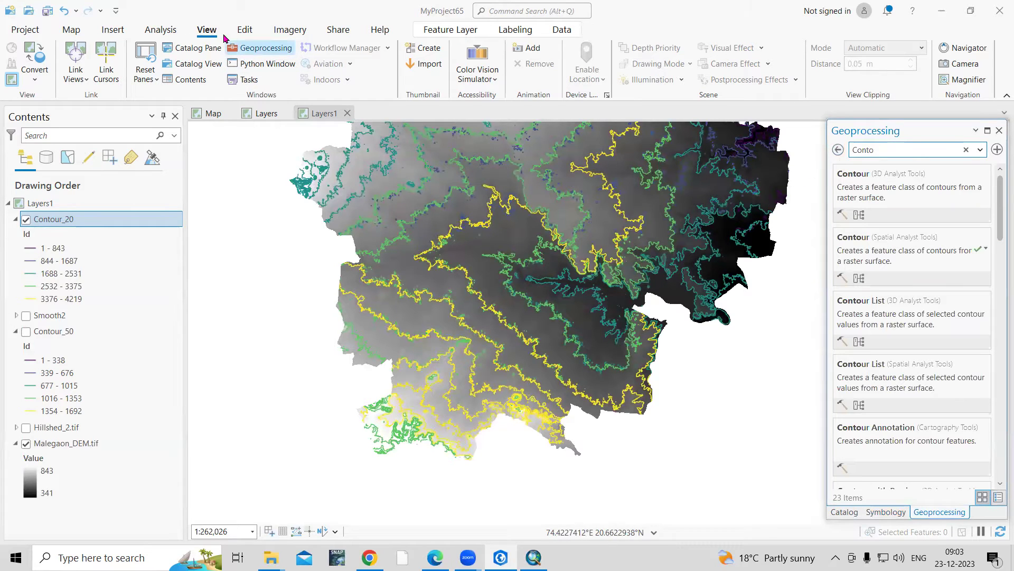
key(ctrl+a)
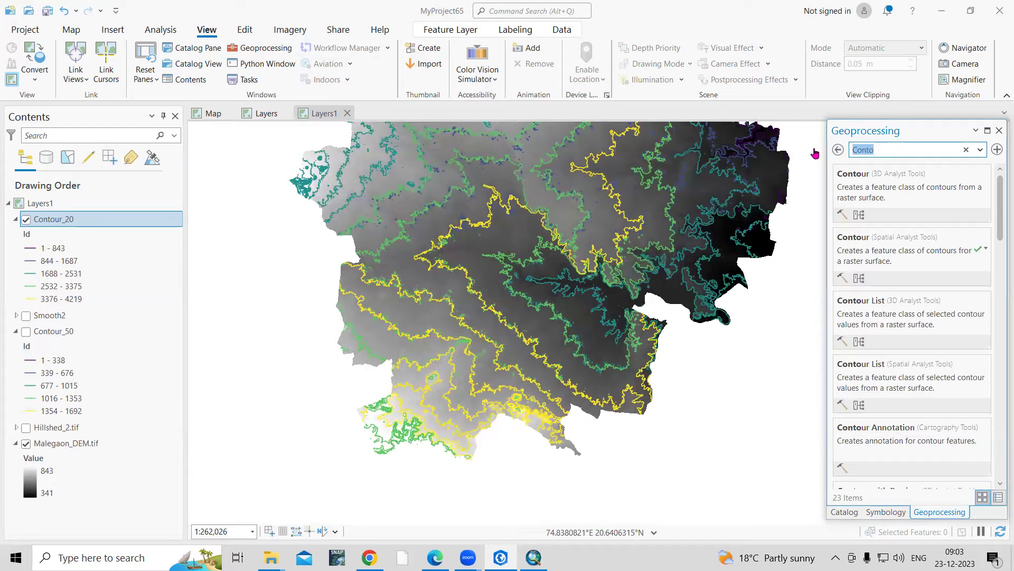
key(BackSpace)
text(smoo)
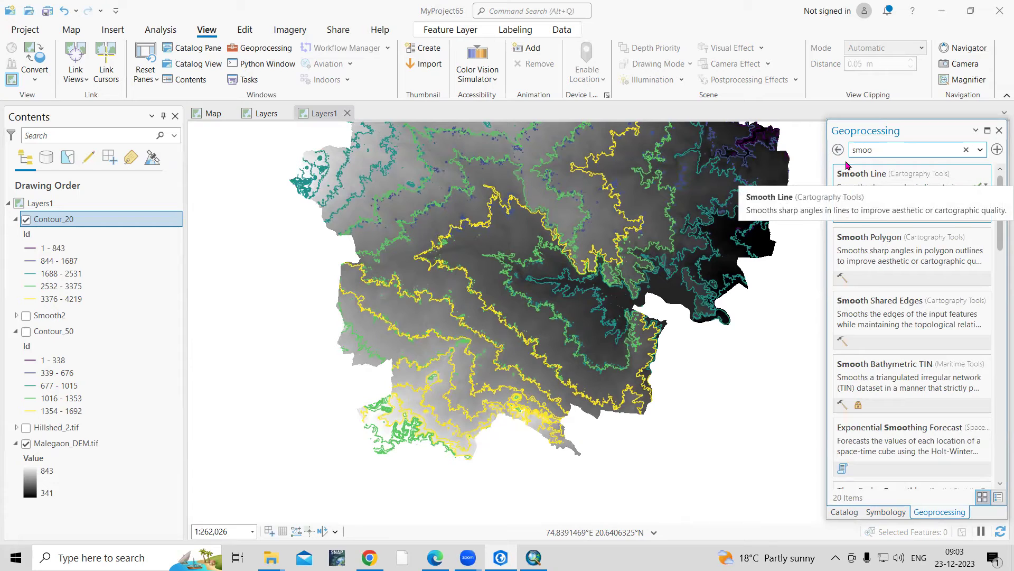
click(851, 175)
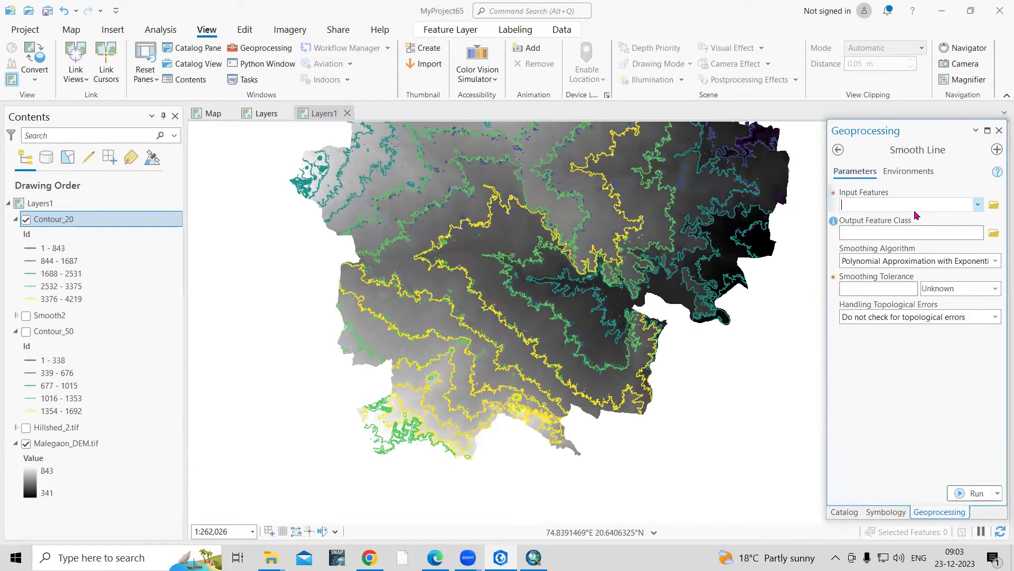
- Set Contour_20 as the input features and smooth_150.shp as the output in Smooth Line
click(977, 207)
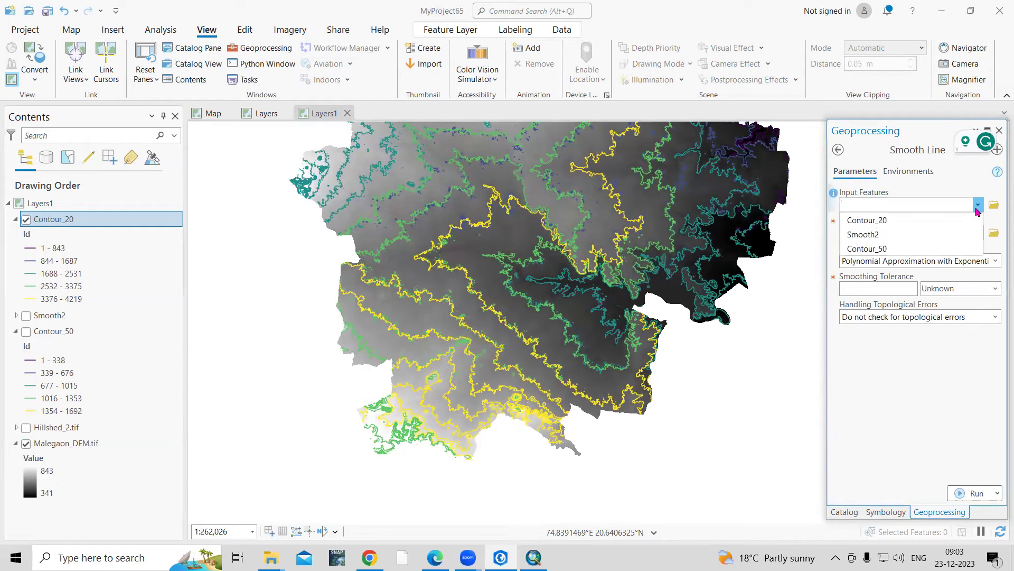
click(915, 220)
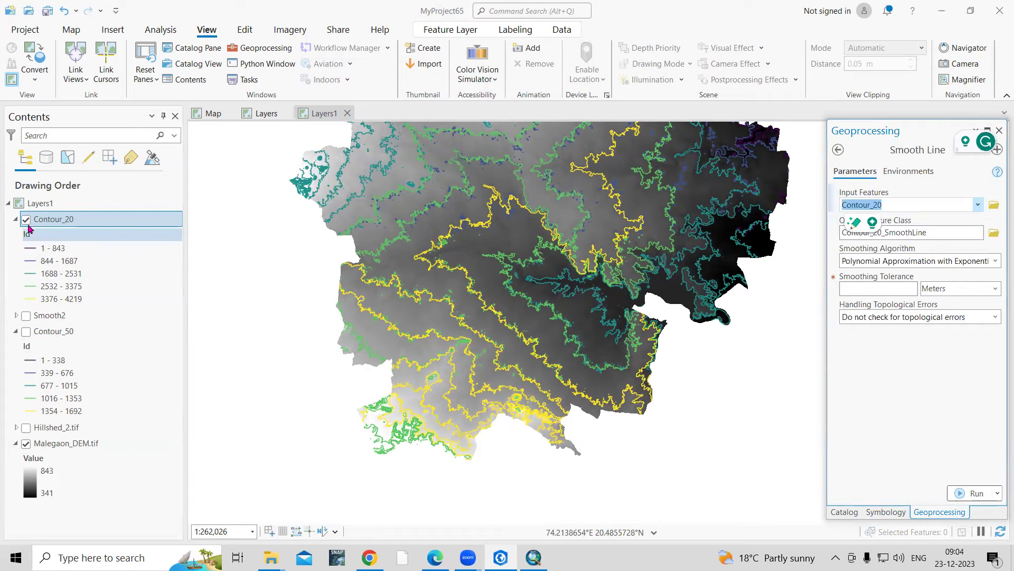
click(994, 236)
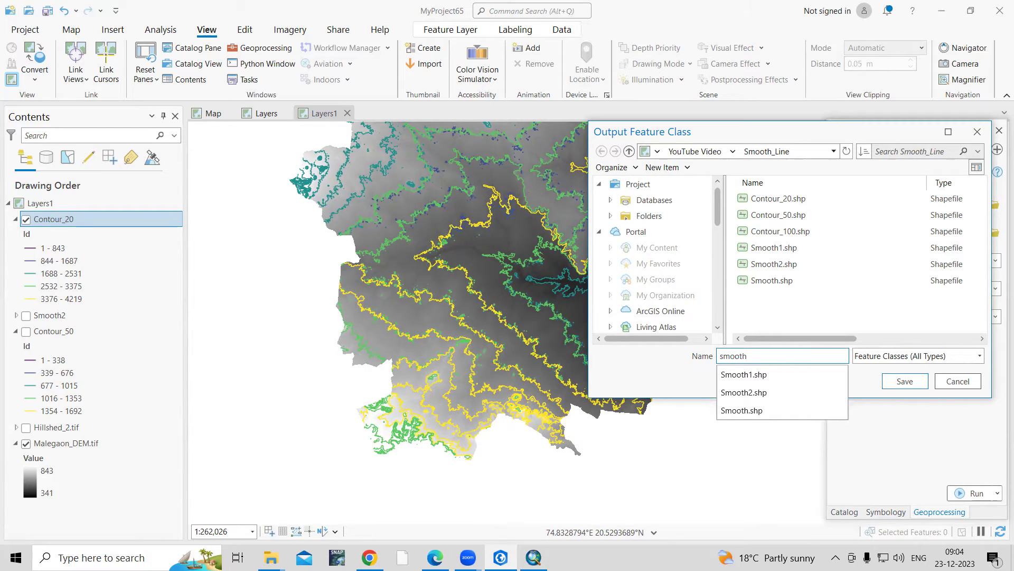
text(_150)
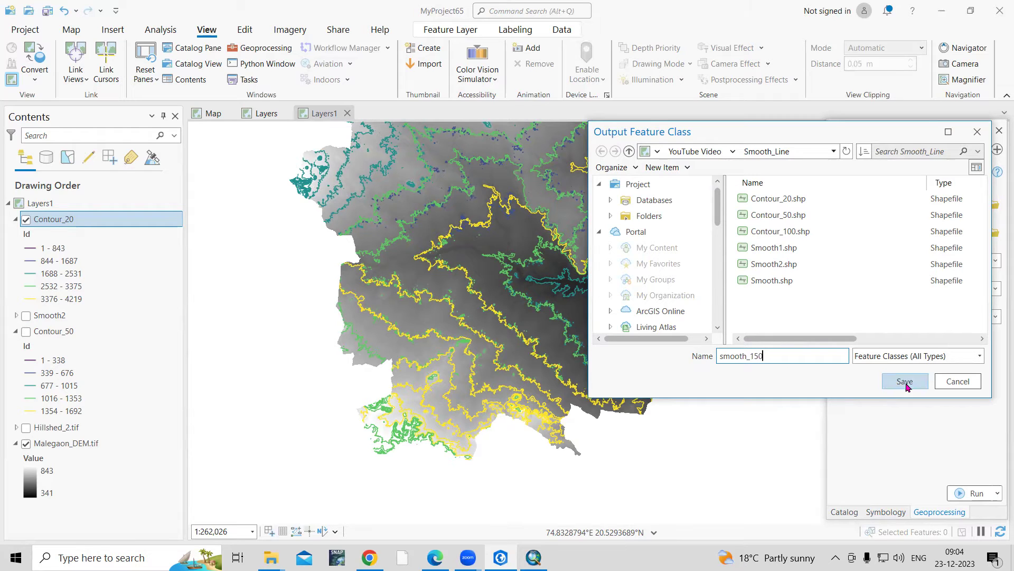
click(905, 381)
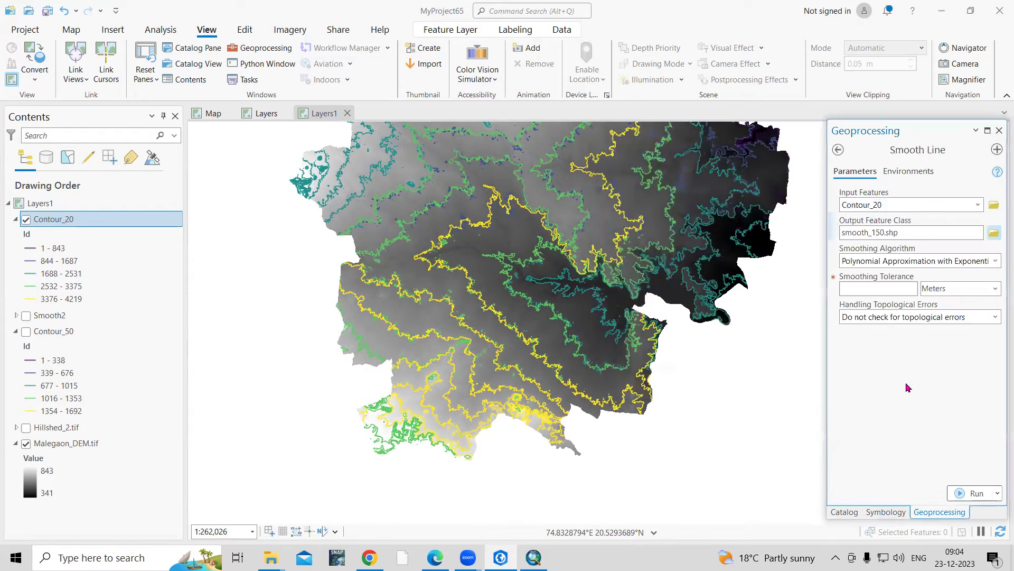
- Run Smooth Line with a 150-meter smoothing tolerance to create smooth_150
click(894, 288)
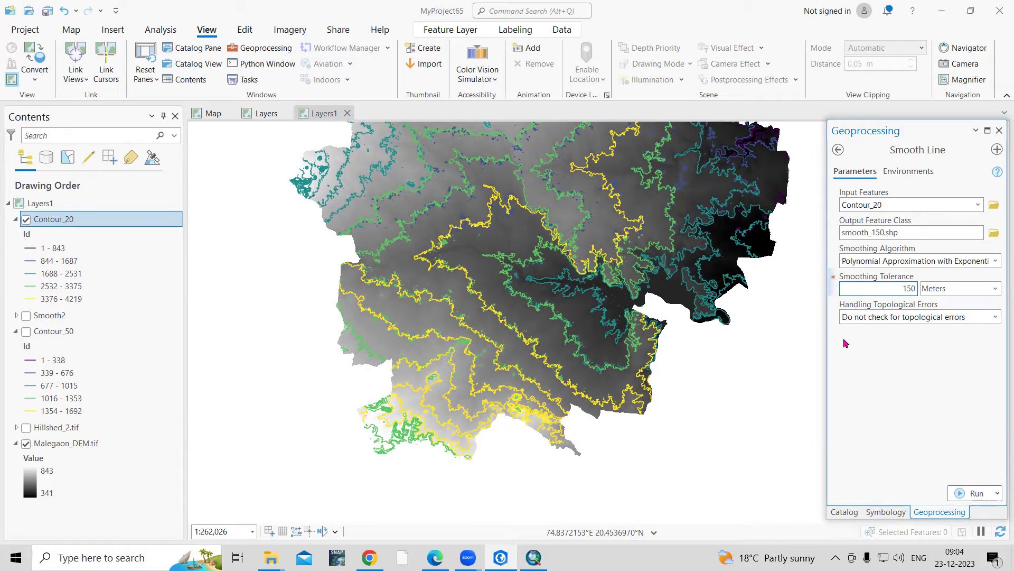
scroll(560, 285, up, 2)
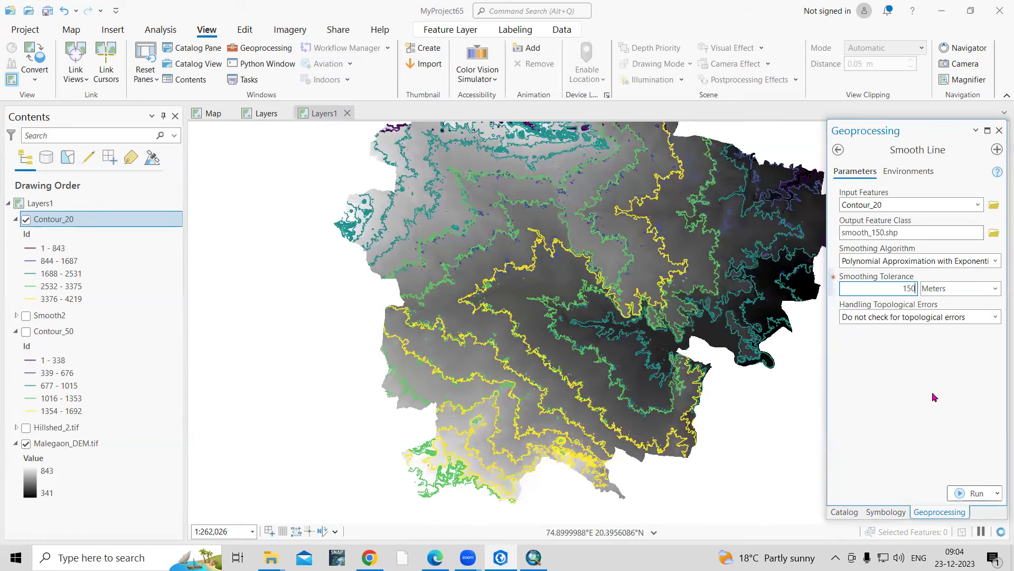
click(976, 494)
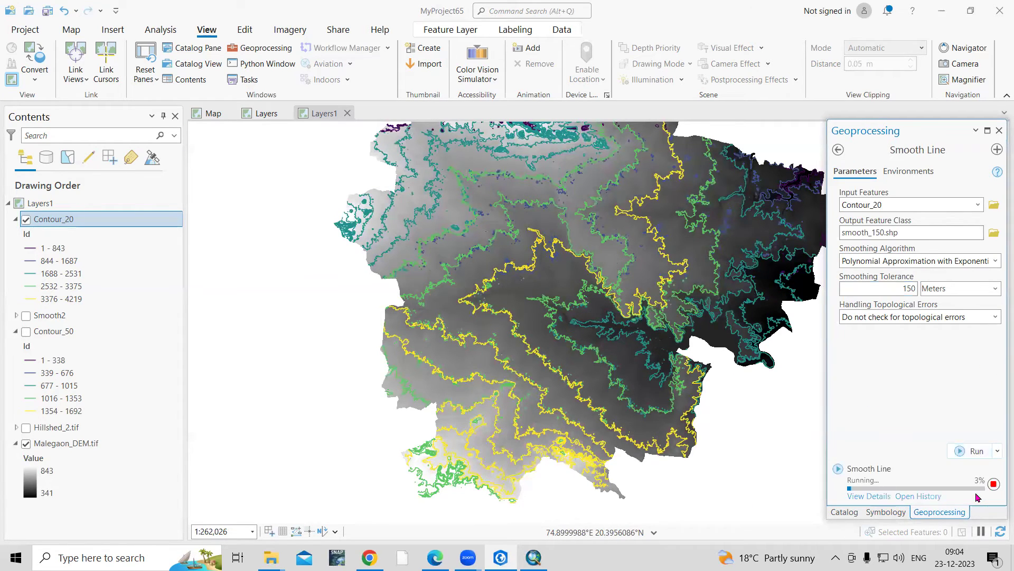
mouse_move(877, 474)
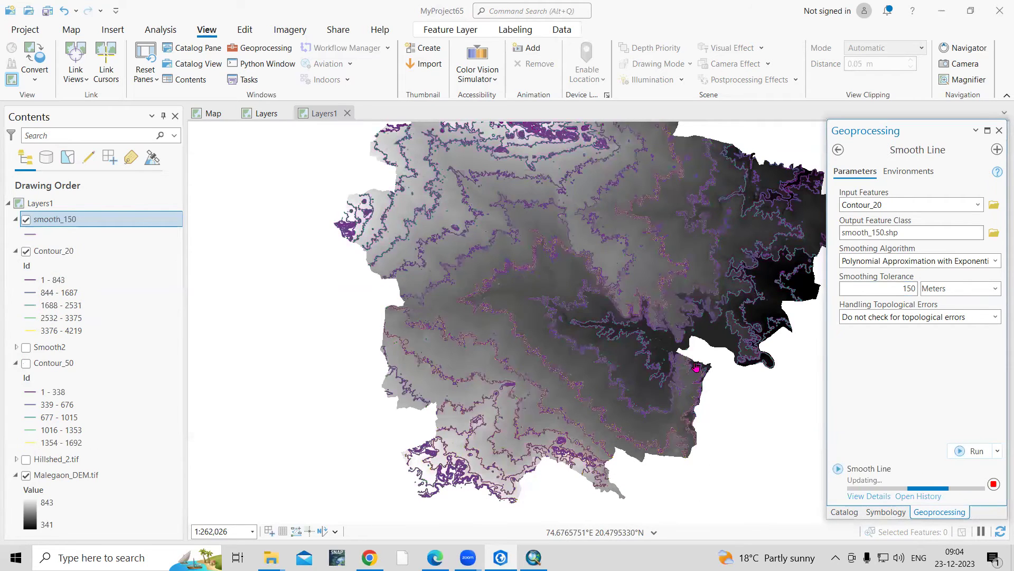
scroll(681, 368, up, 1)
scroll(542, 368, up, 4)
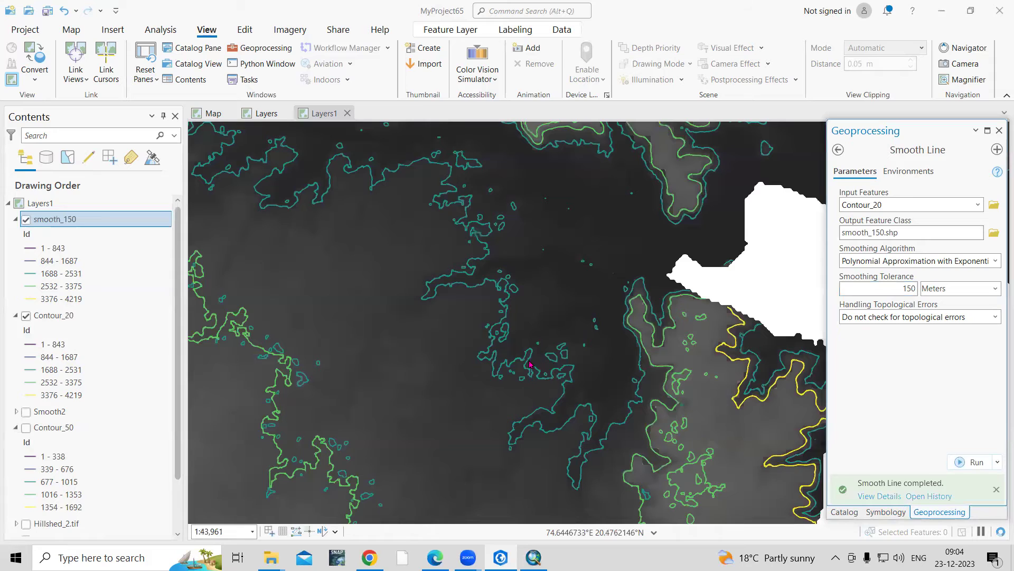
- Toggle Contour_20 and smooth_150 on and off while zooming to compare original and smoothed lines
scroll(525, 338, up, 4)
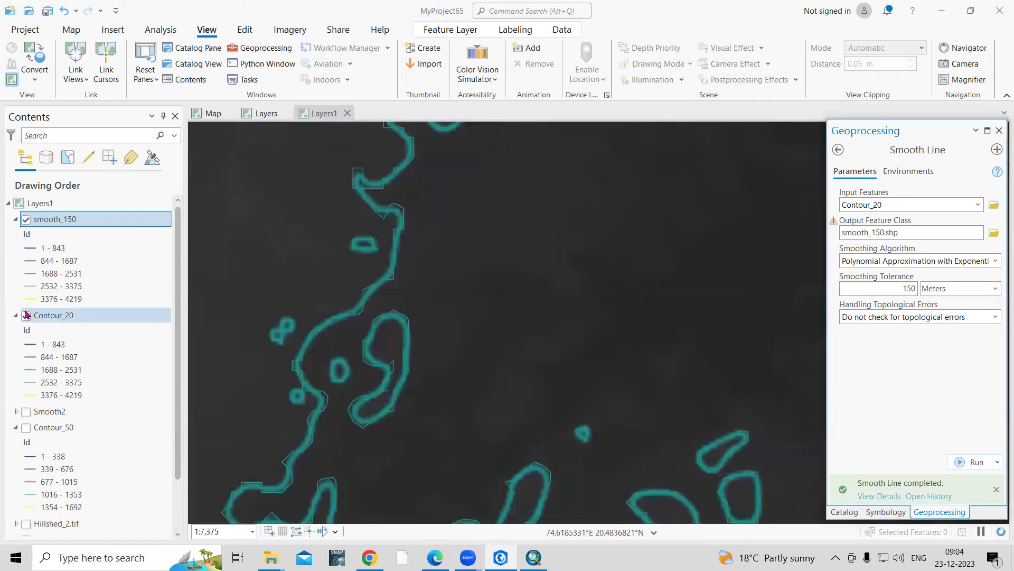
click(26, 315)
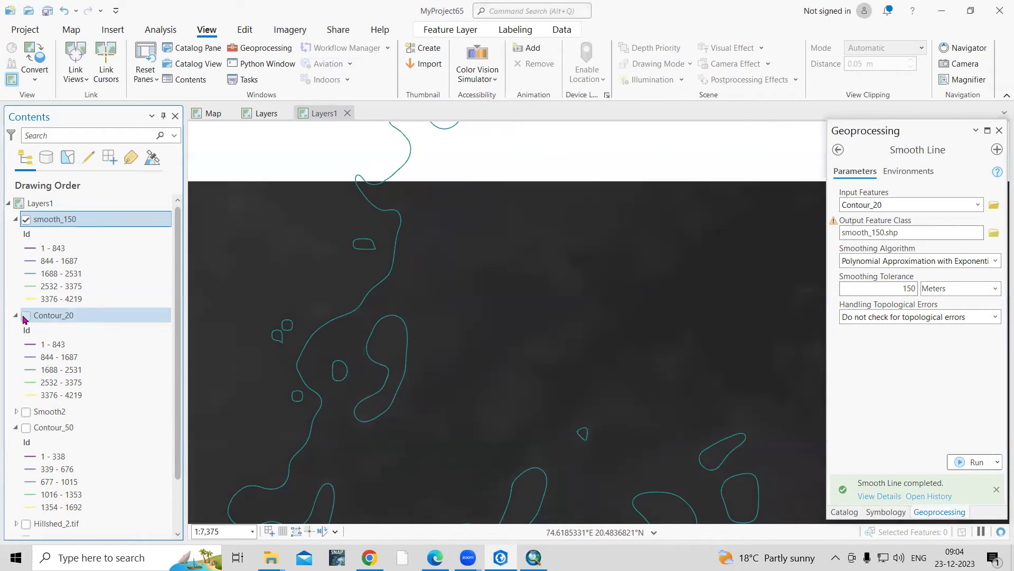
click(26, 317)
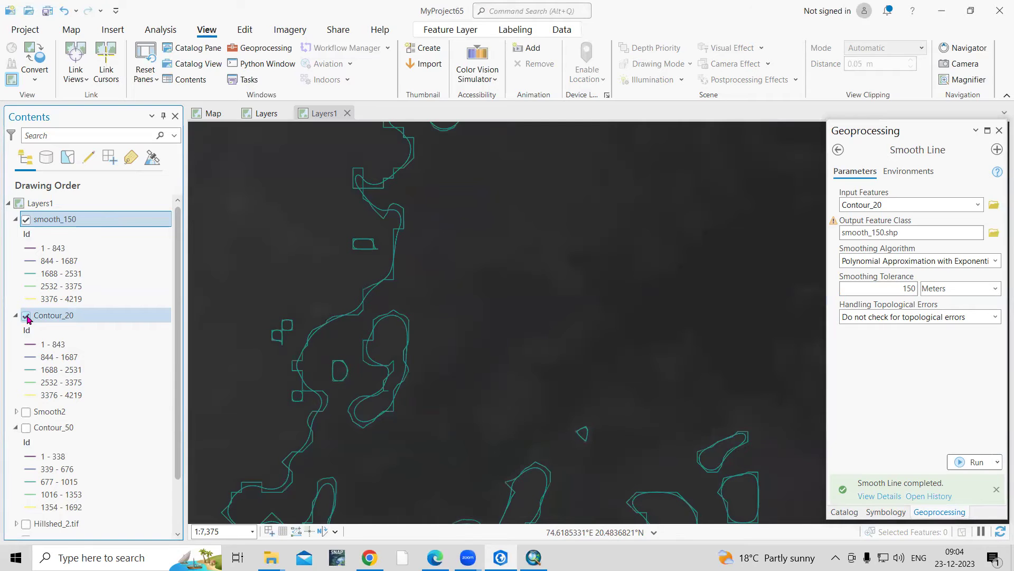
scroll(391, 333, up, 5)
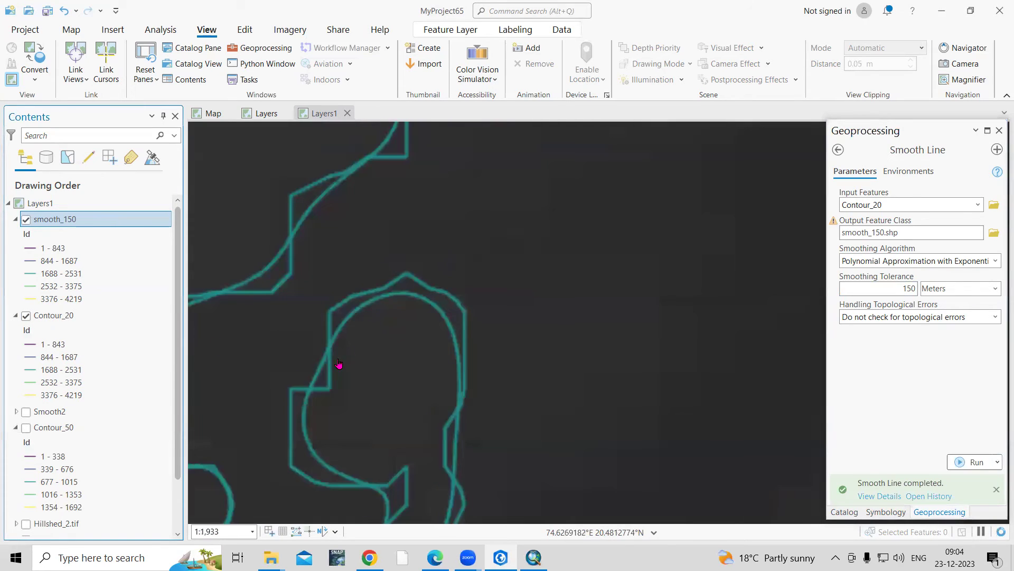
click(24, 221)
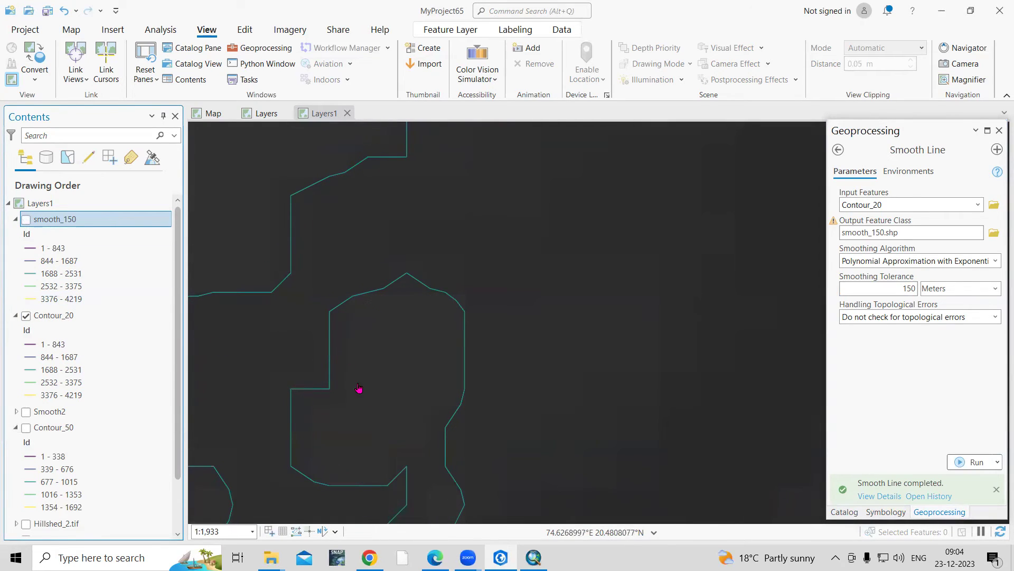
click(26, 219)
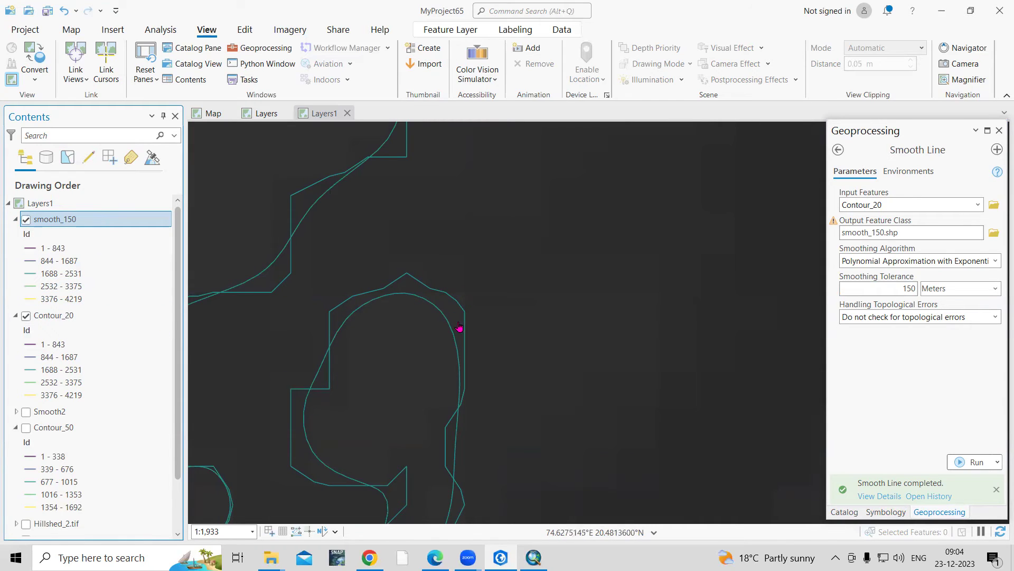
scroll(607, 238, down, 5)
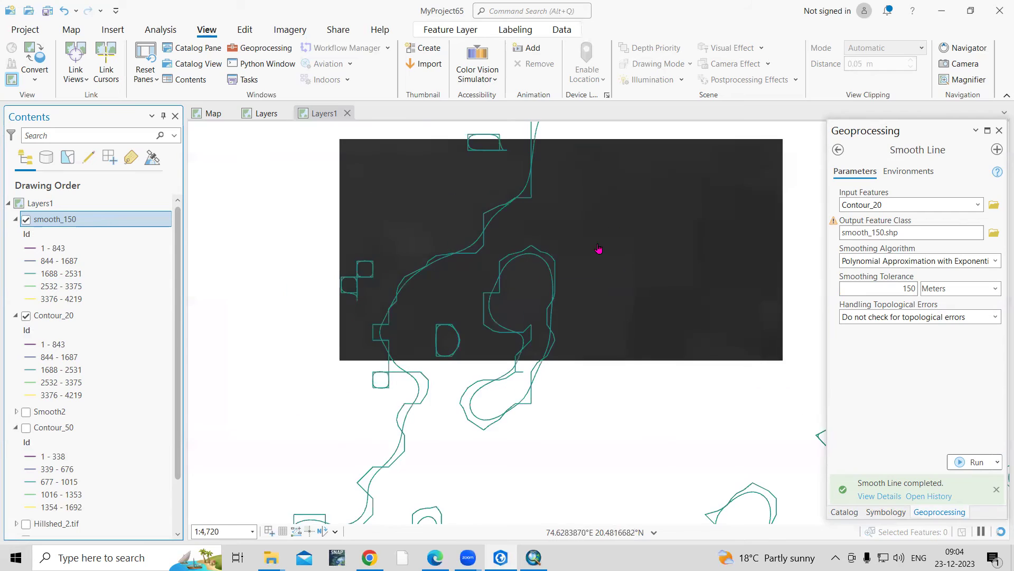
scroll(515, 392, down, 3)
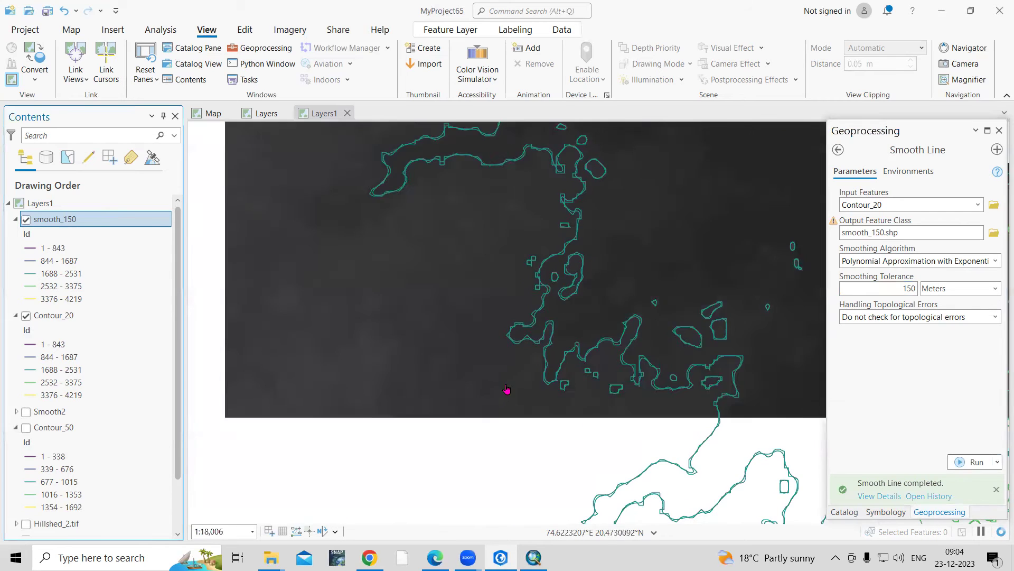
scroll(571, 283, down, 3)
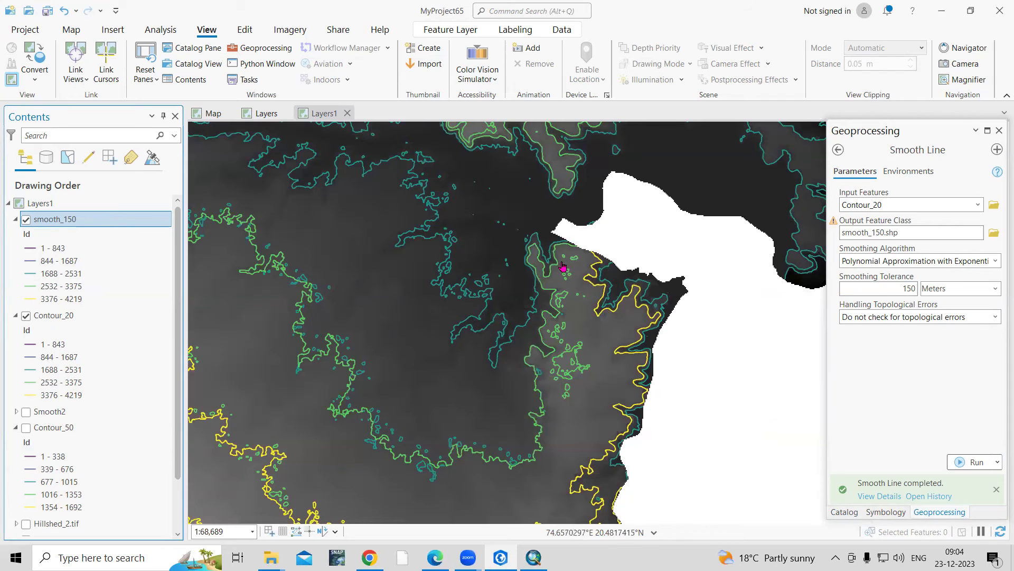
scroll(562, 267, up, 10)
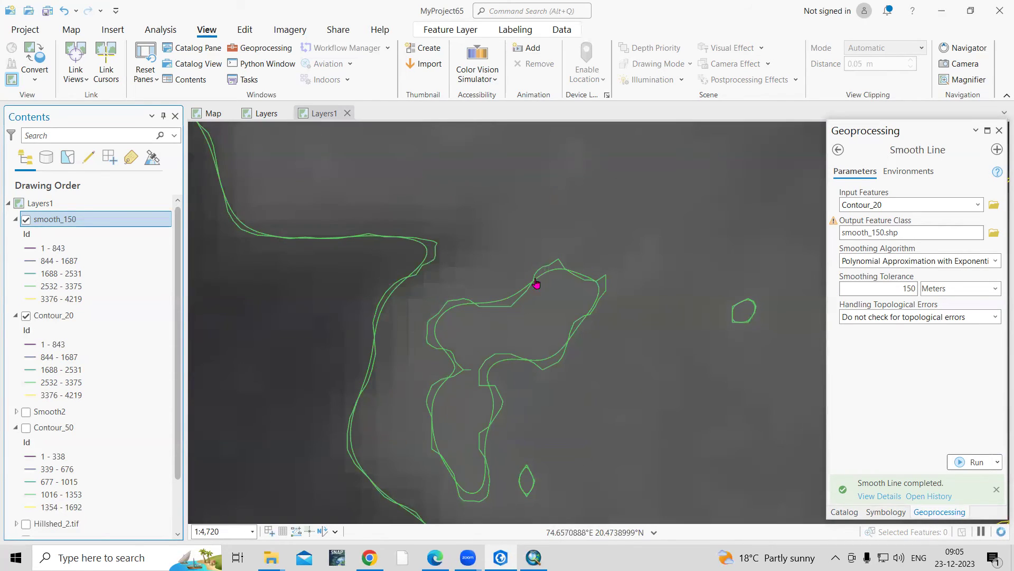
- Hide Contour_20 so only the smooth_150 contours remain over the DEM, then zoom to review
click(25, 219)
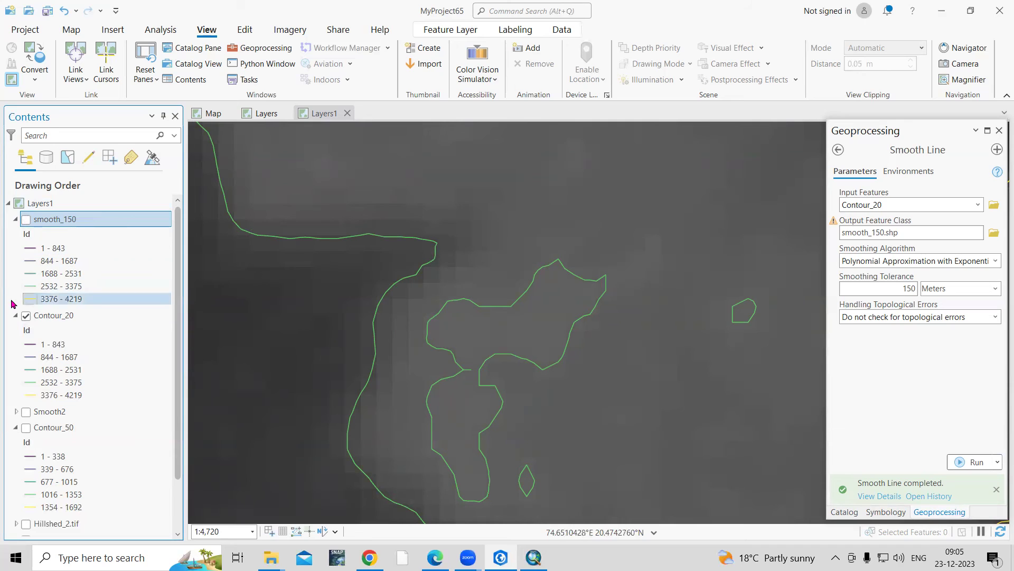
click(26, 219)
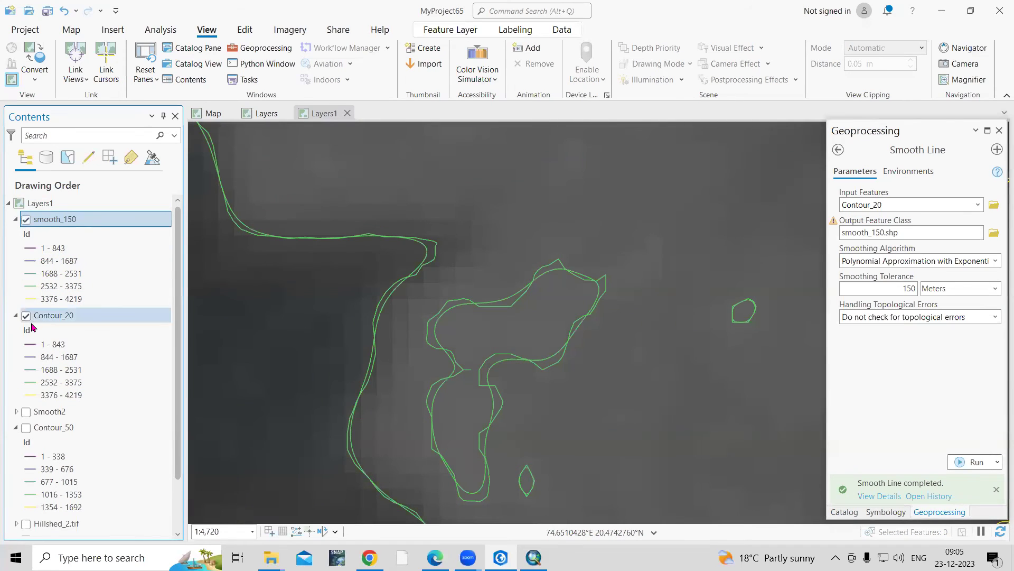
click(26, 315)
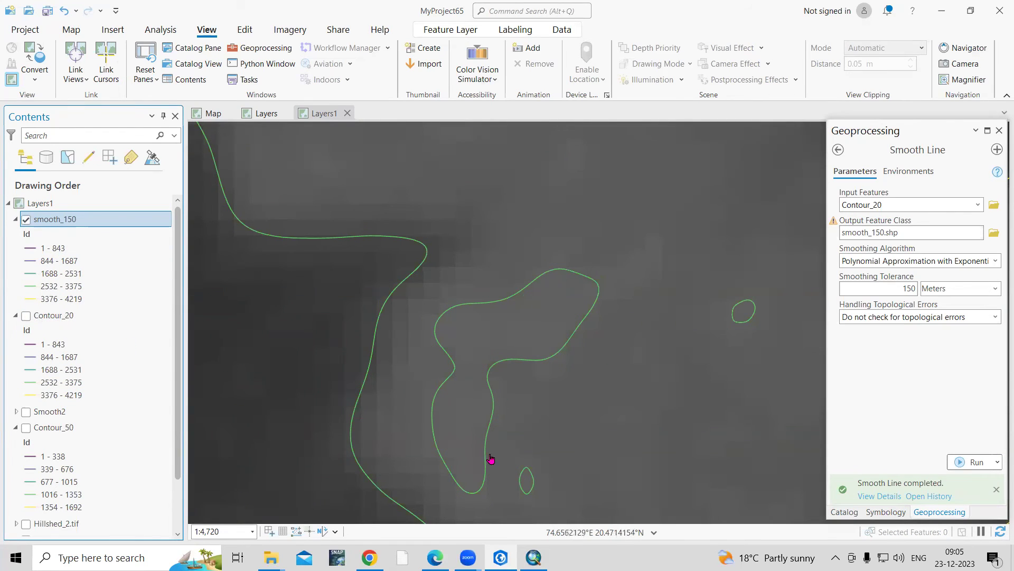
scroll(582, 403, down, 3)
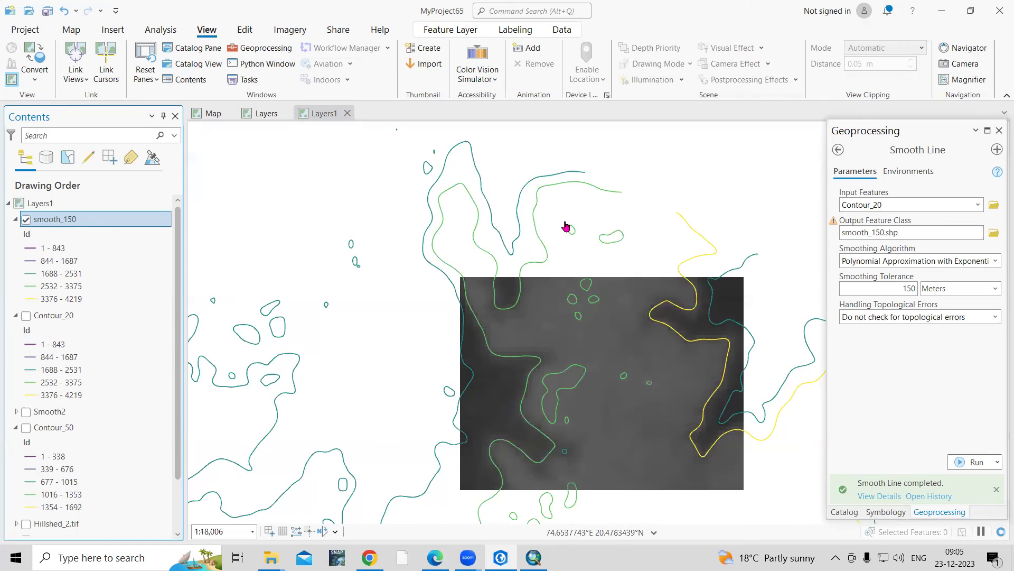
scroll(535, 318, down, 3)
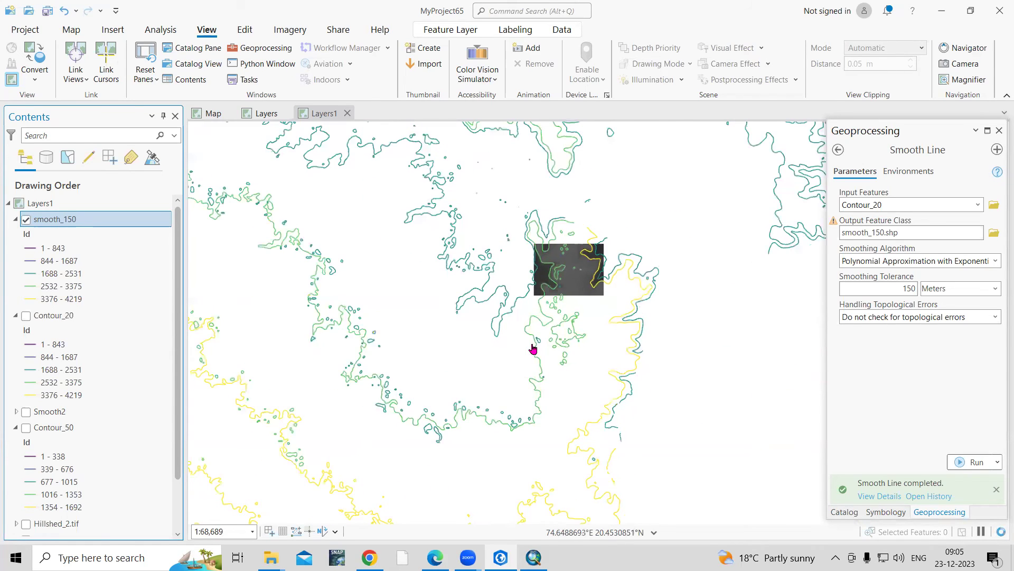
scroll(532, 349, down, 3)
scroll(496, 285, down, 1)
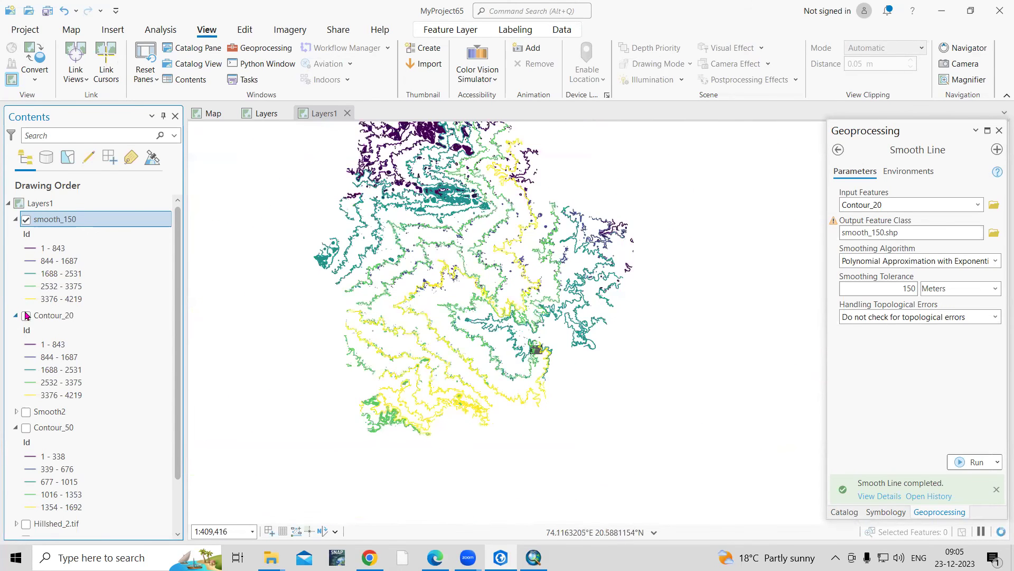
scroll(539, 259, up, 4)
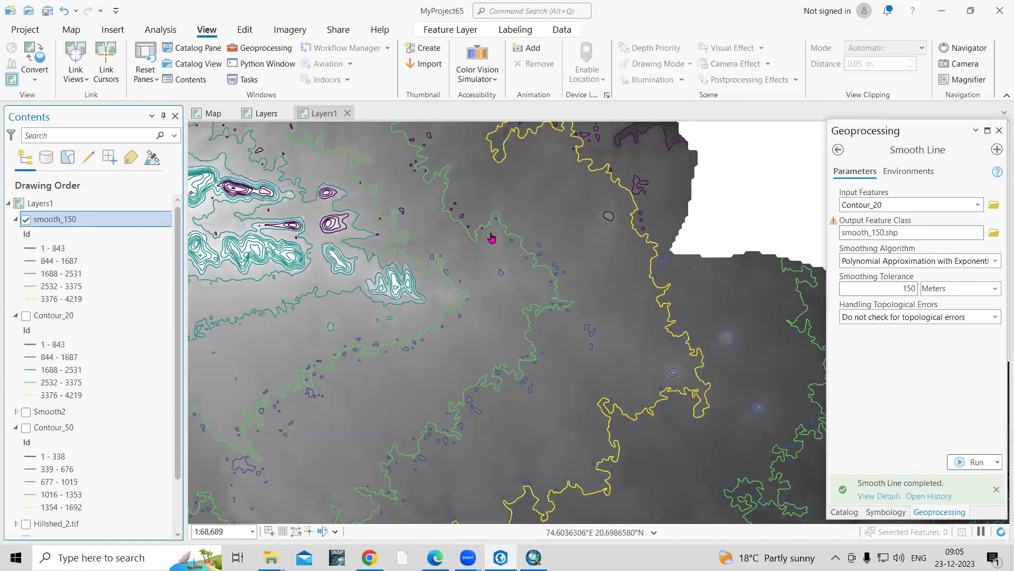
scroll(503, 225, up, 2)
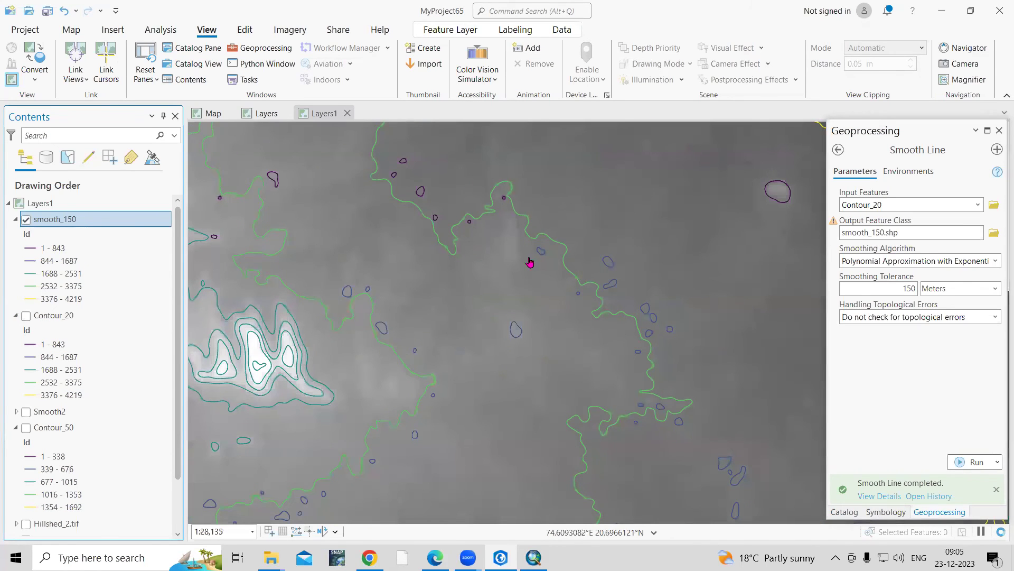
scroll(513, 239, up, 1)
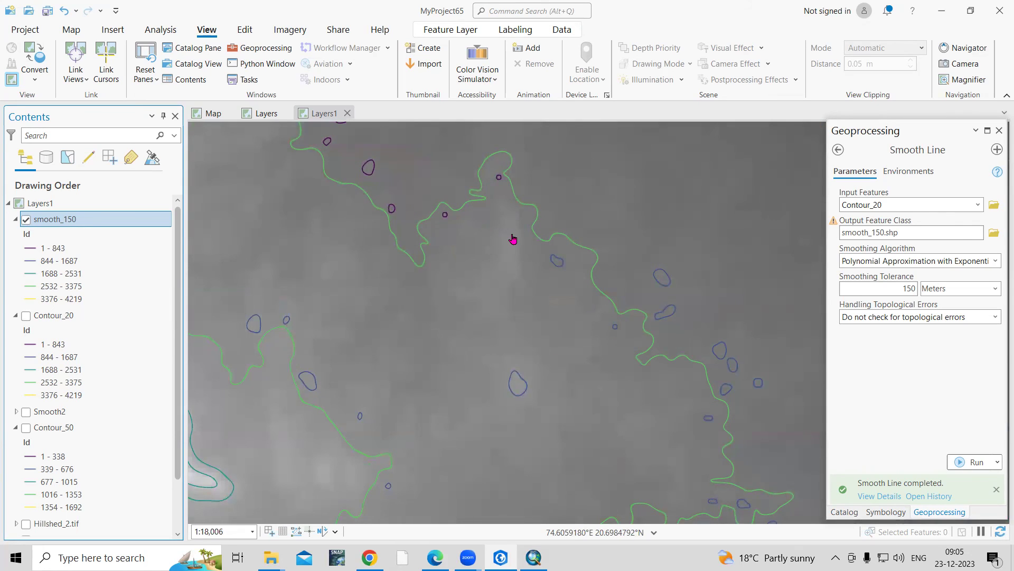